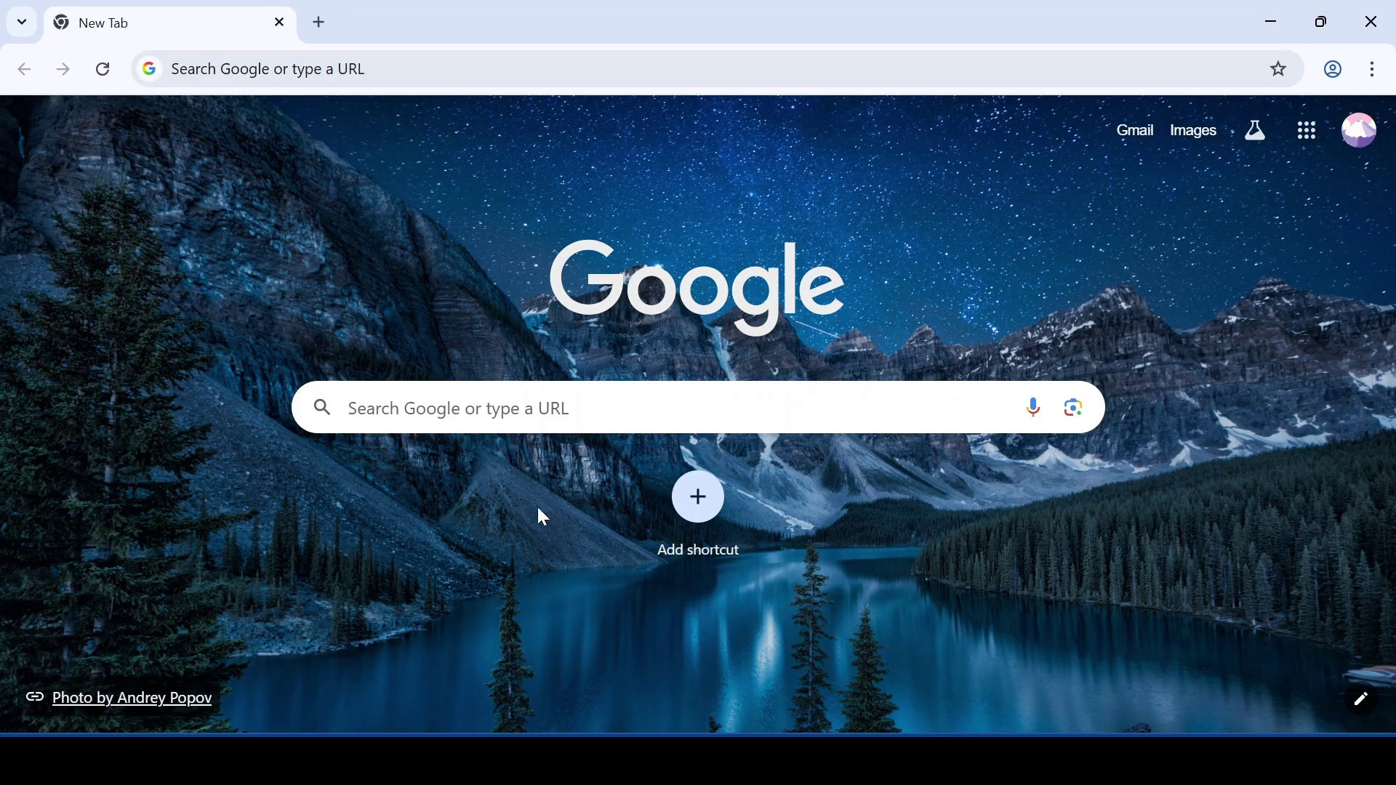
Step: Search Google for 'napkin ai' and zoom in on the results page
{"action": "left_click", "coordinate": [538, 408]}
{"action": "type", "text": "napkin"}
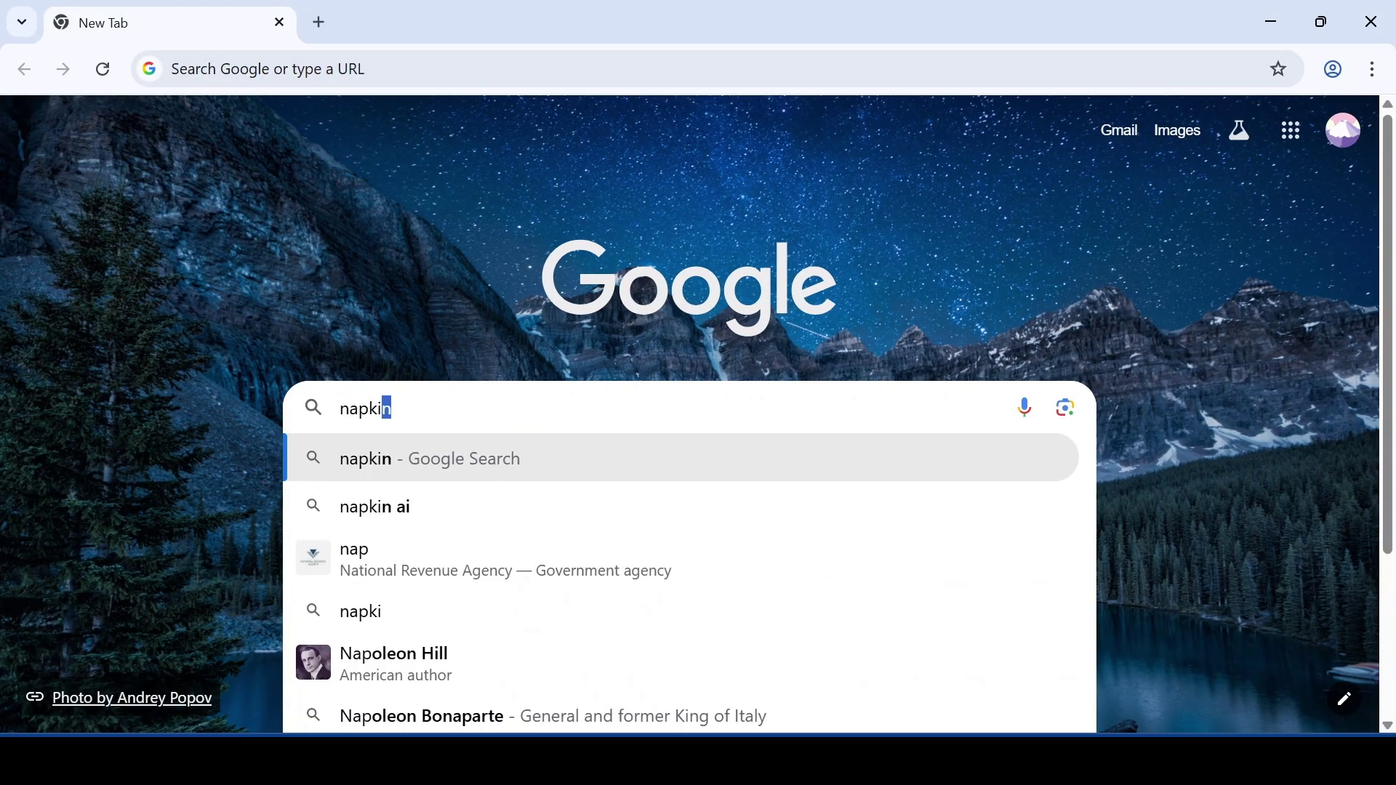
{"action": "left_click", "coordinate": [457, 512]}
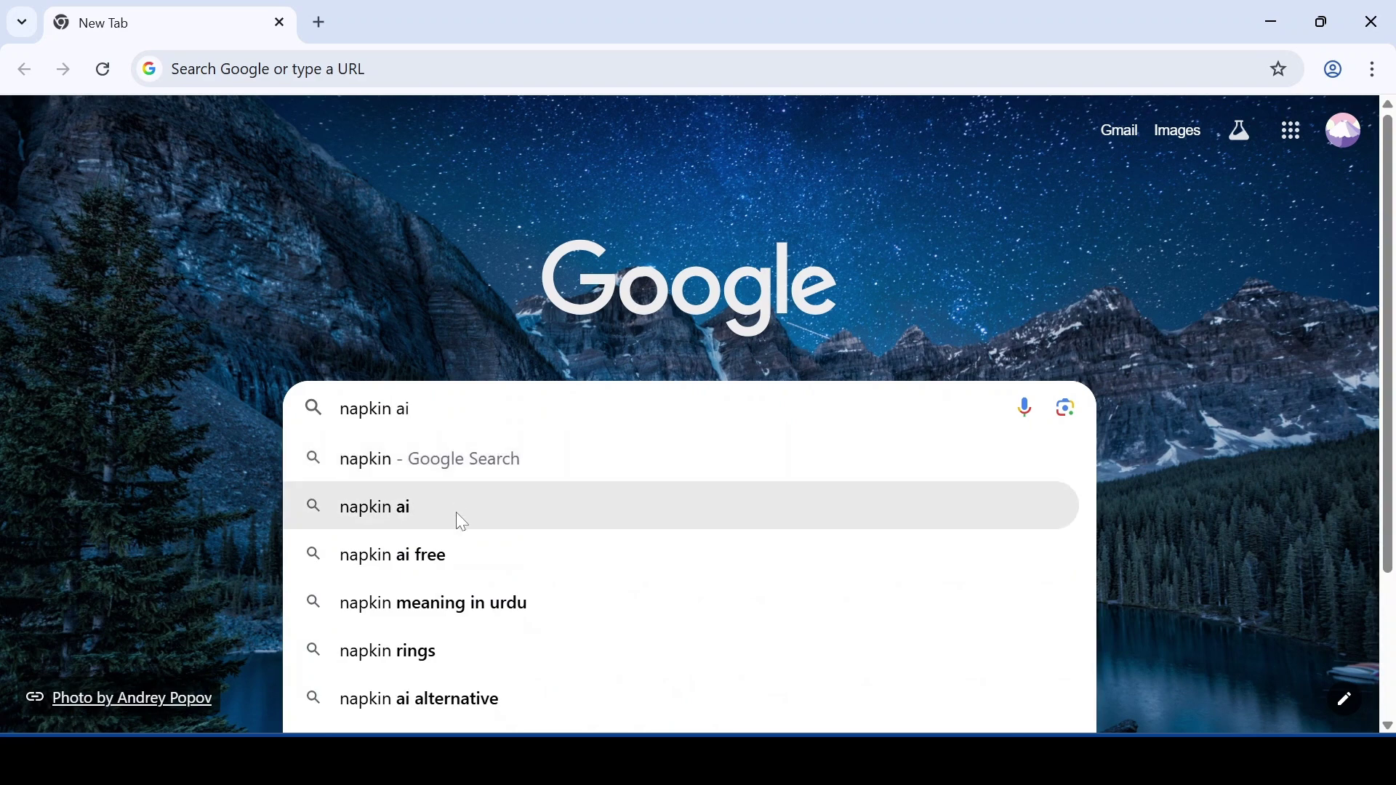
{"action": "key", "text": "ctrl+plus"}
{"action": "key", "text": "ctrl+plus"}
{"action": "key", "text": "ctrl+plus"}
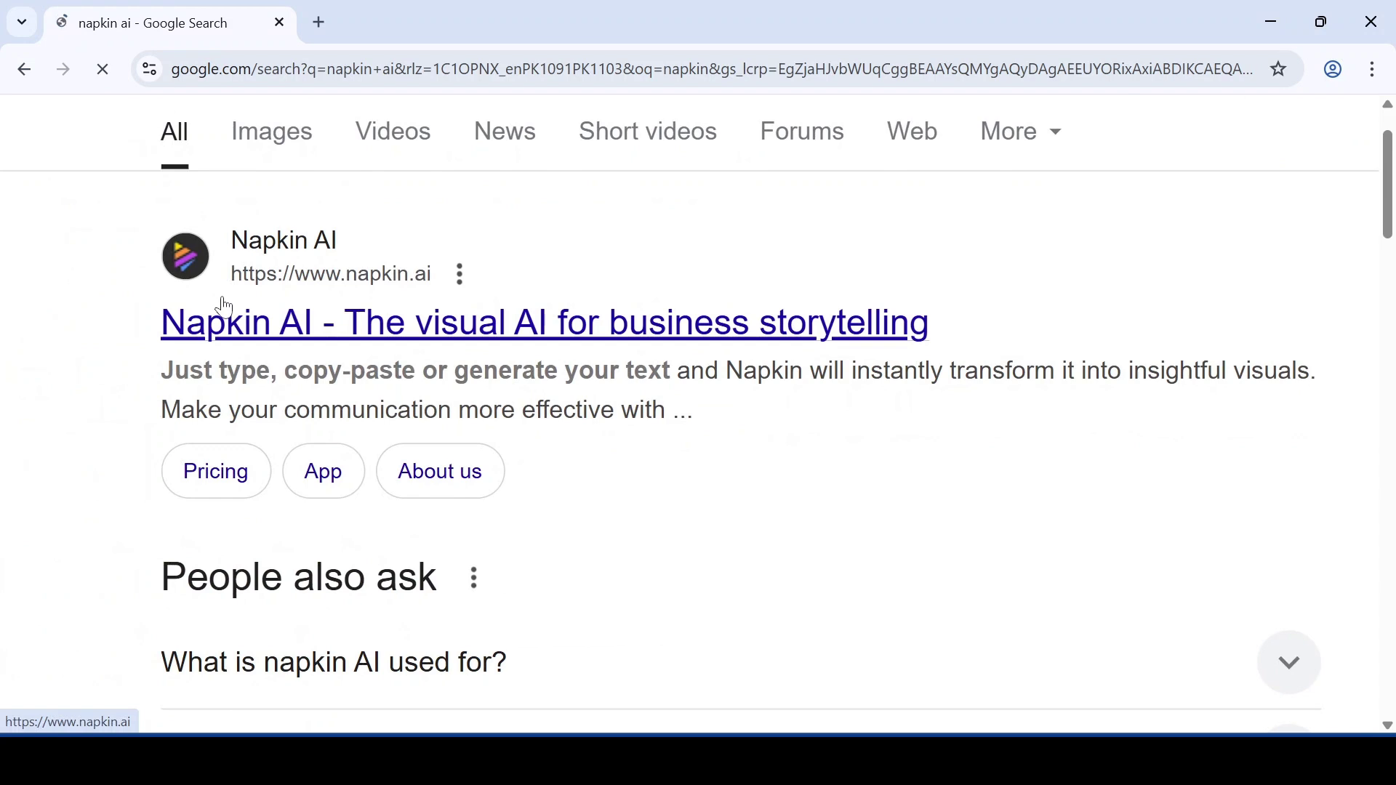
Step: Open the Napkin AI site and go to the Get Napkin Free sign-in page
{"action": "left_click", "coordinate": [222, 309]}
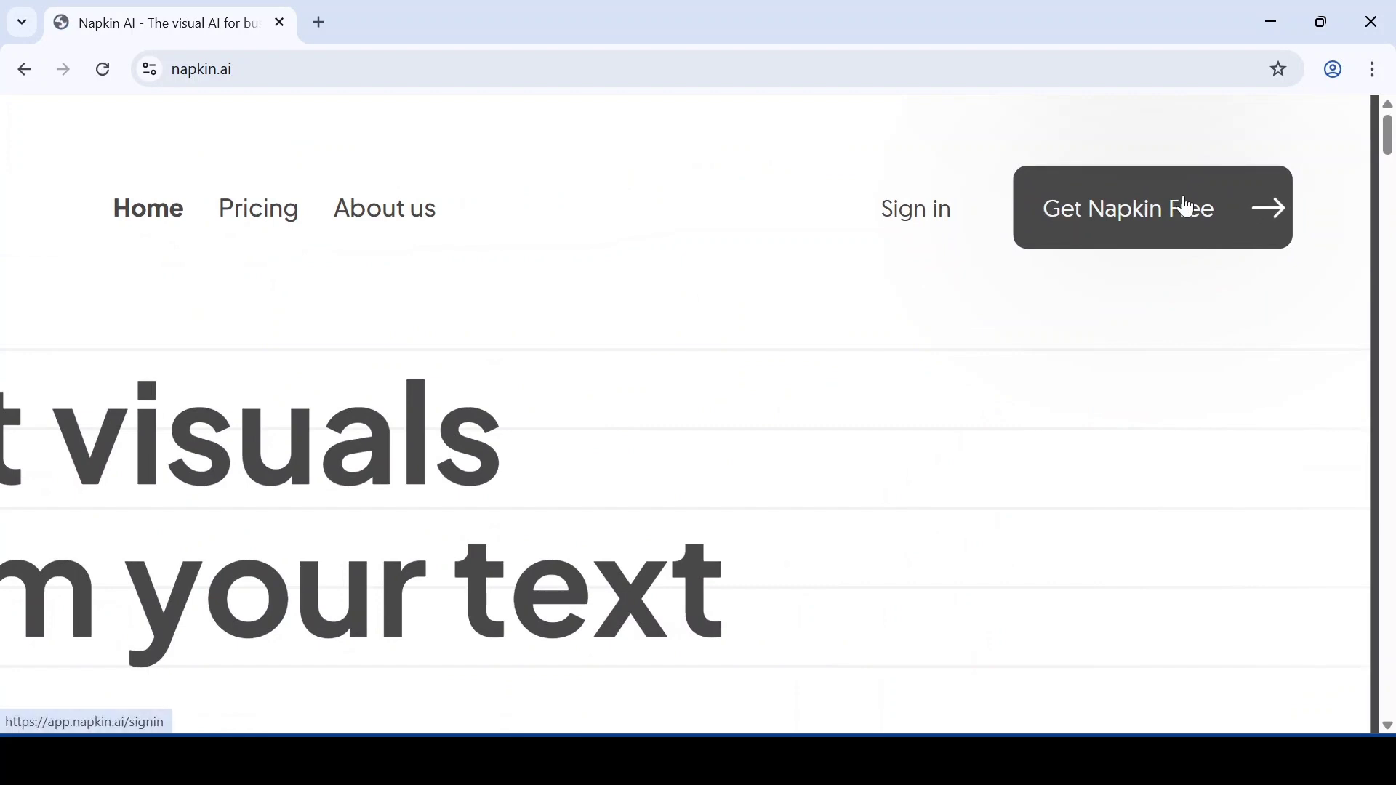
{"action": "left_click", "coordinate": [1187, 207]}
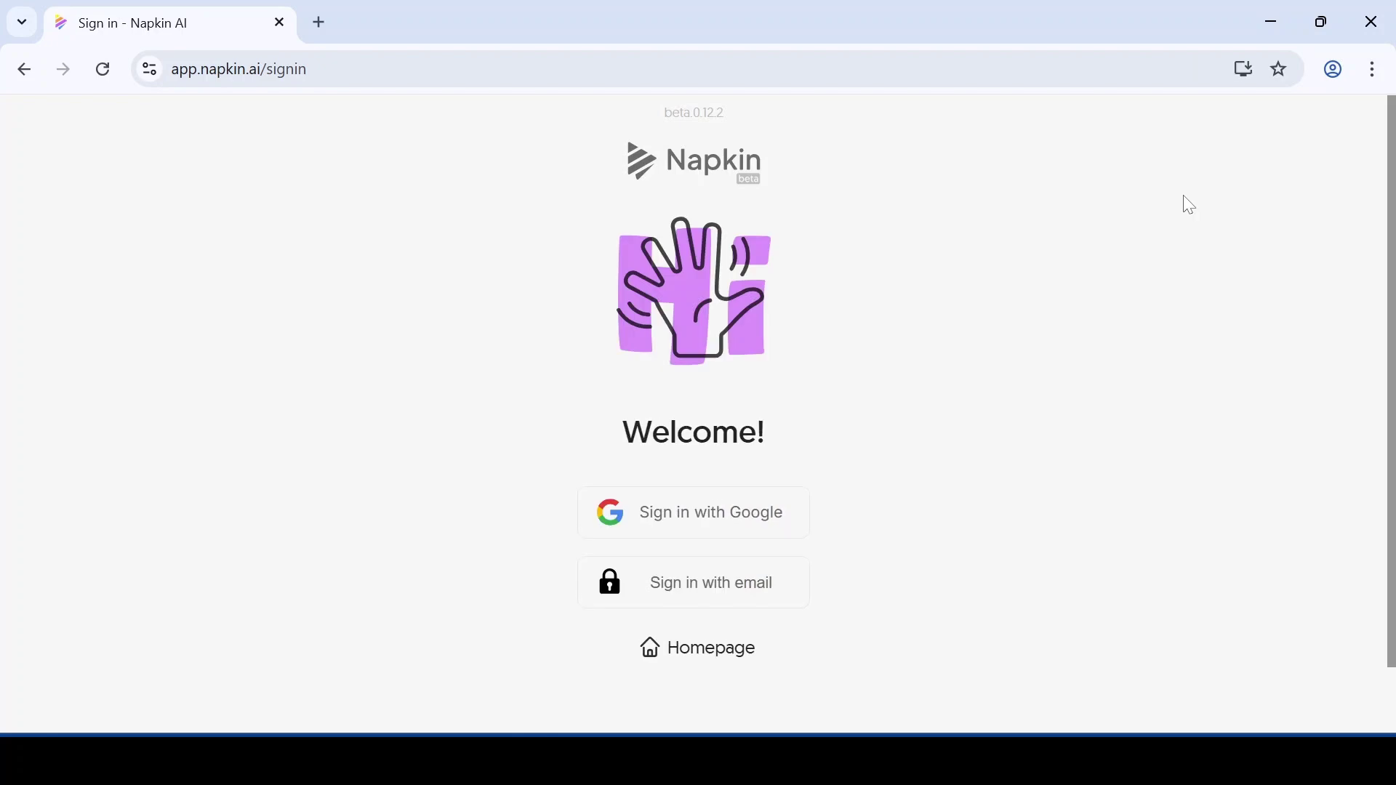
{"action": "scroll", "coordinate": [1190, 206], "scroll_direction": "down", "scroll_amount": 1}
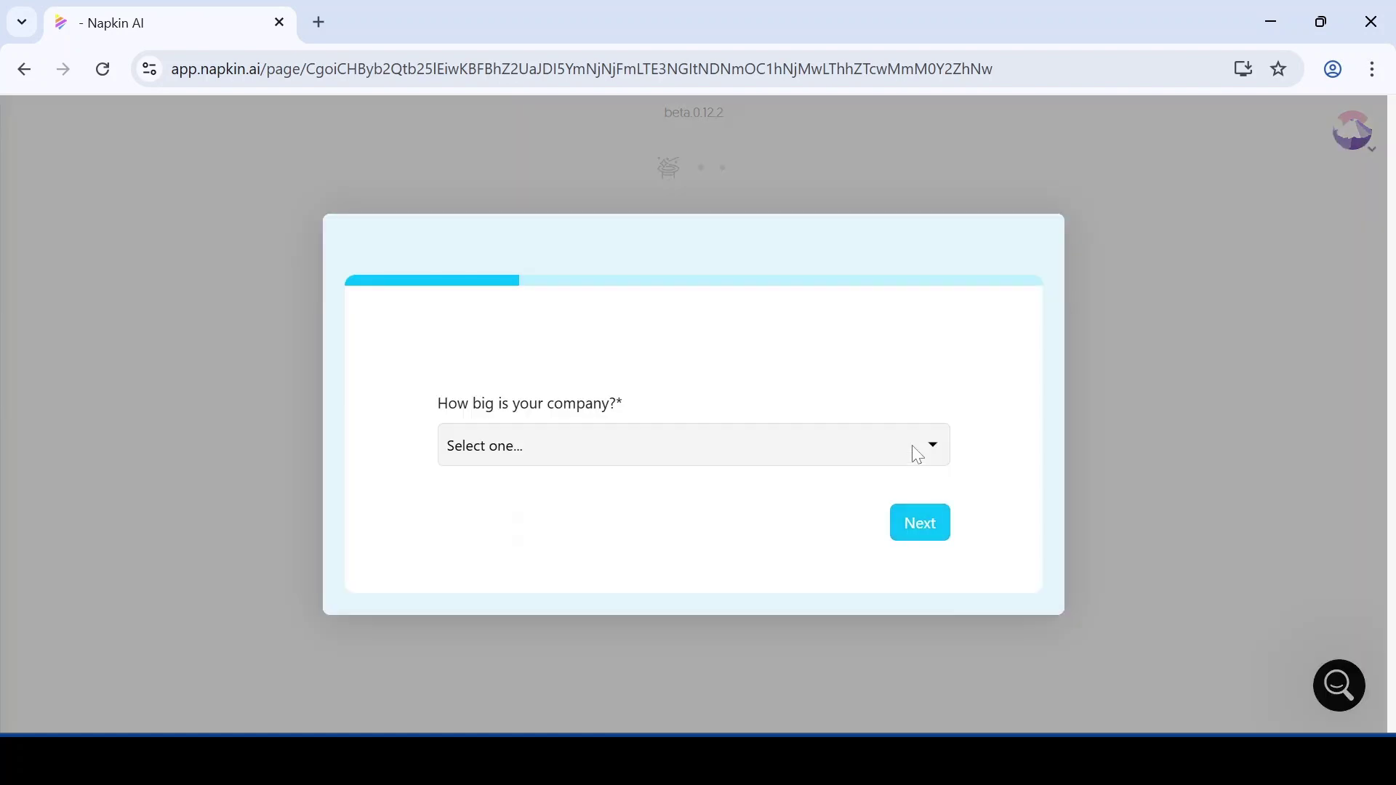
Step: Answer onboarding with company size 1000+, Researcher as work and Presentation as use, then submit
{"action": "left_click", "coordinate": [919, 451]}
{"action": "left_click", "coordinate": [553, 651]}
{"action": "left_click", "coordinate": [911, 523]}
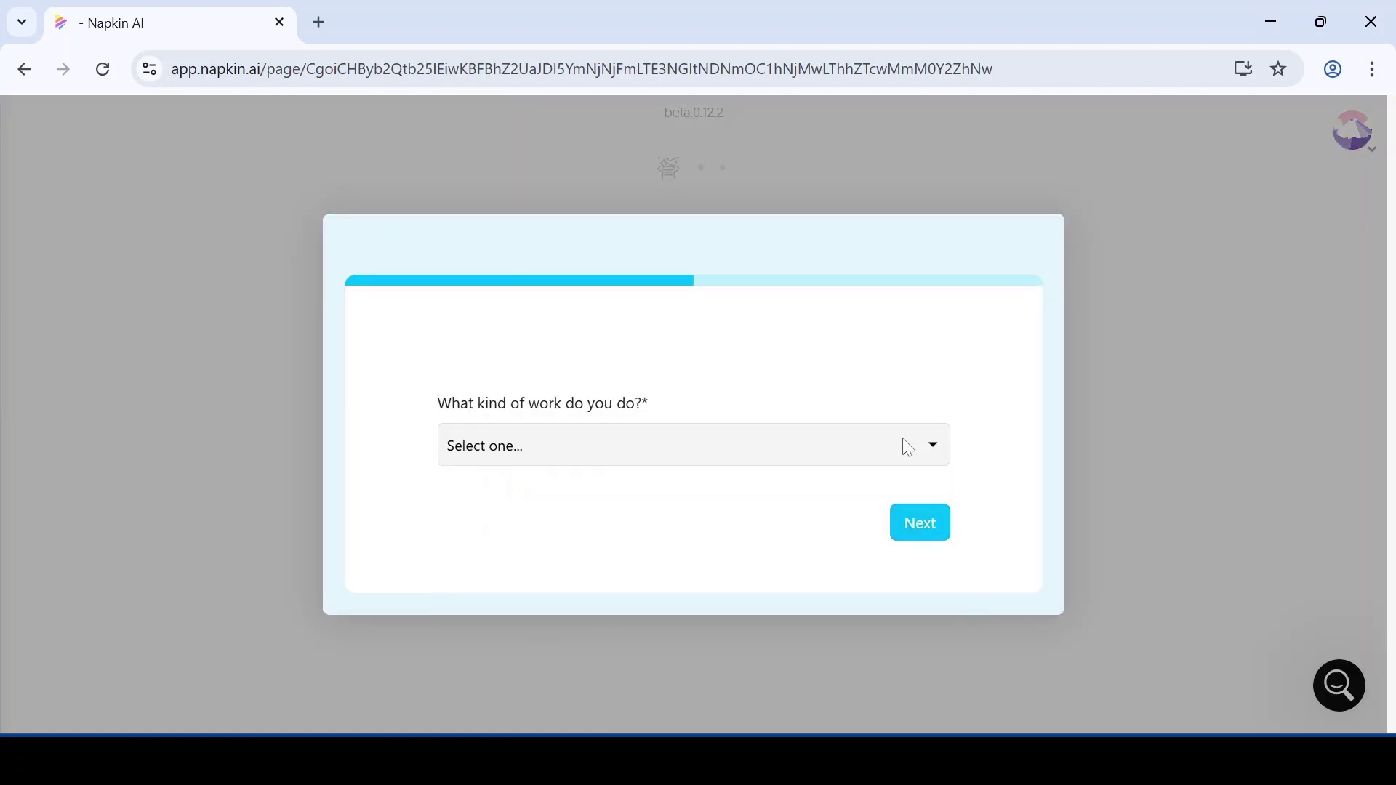
{"action": "left_click", "coordinate": [902, 438]}
{"action": "left_click", "coordinate": [523, 278]}
{"action": "left_click", "coordinate": [921, 522]}
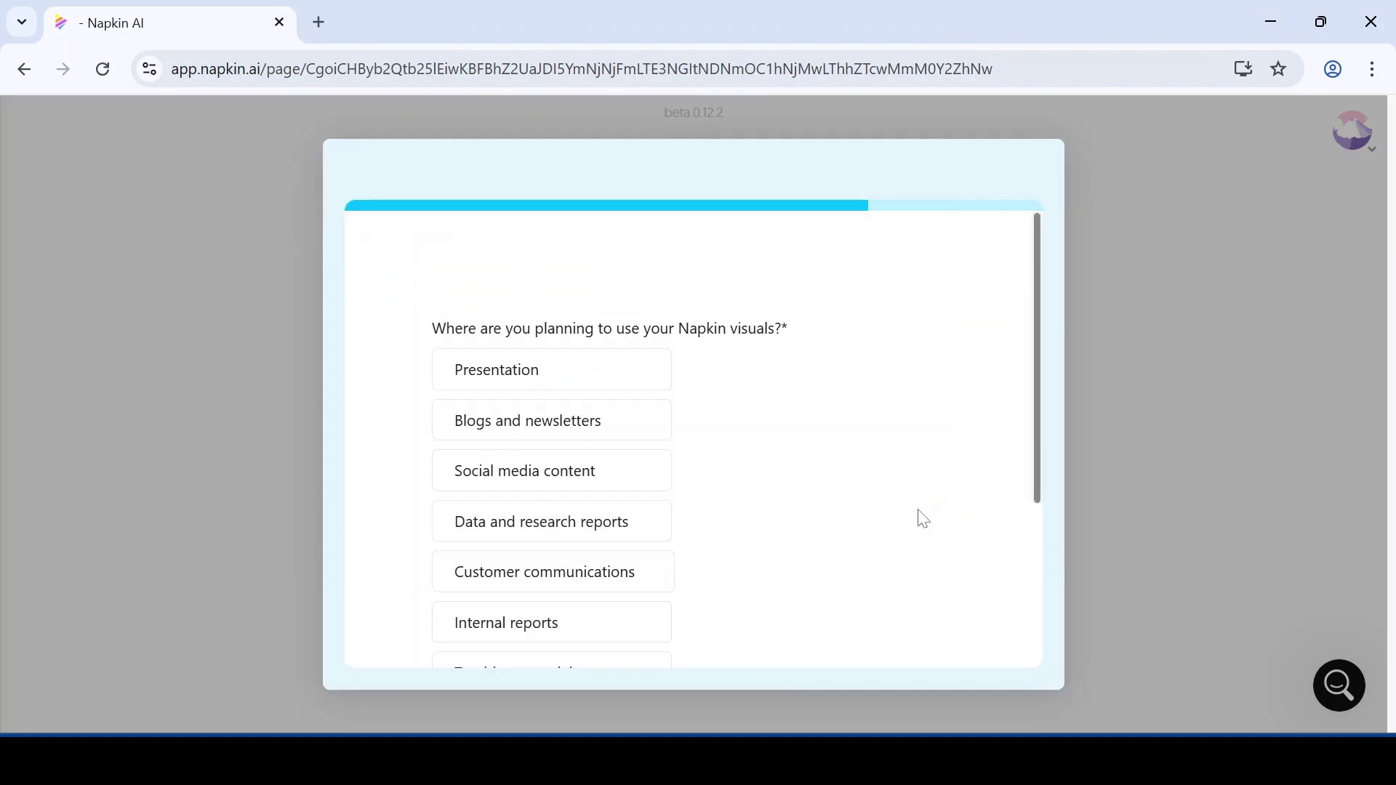
{"action": "scroll", "coordinate": [545, 436], "scroll_direction": "down", "scroll_amount": 3}
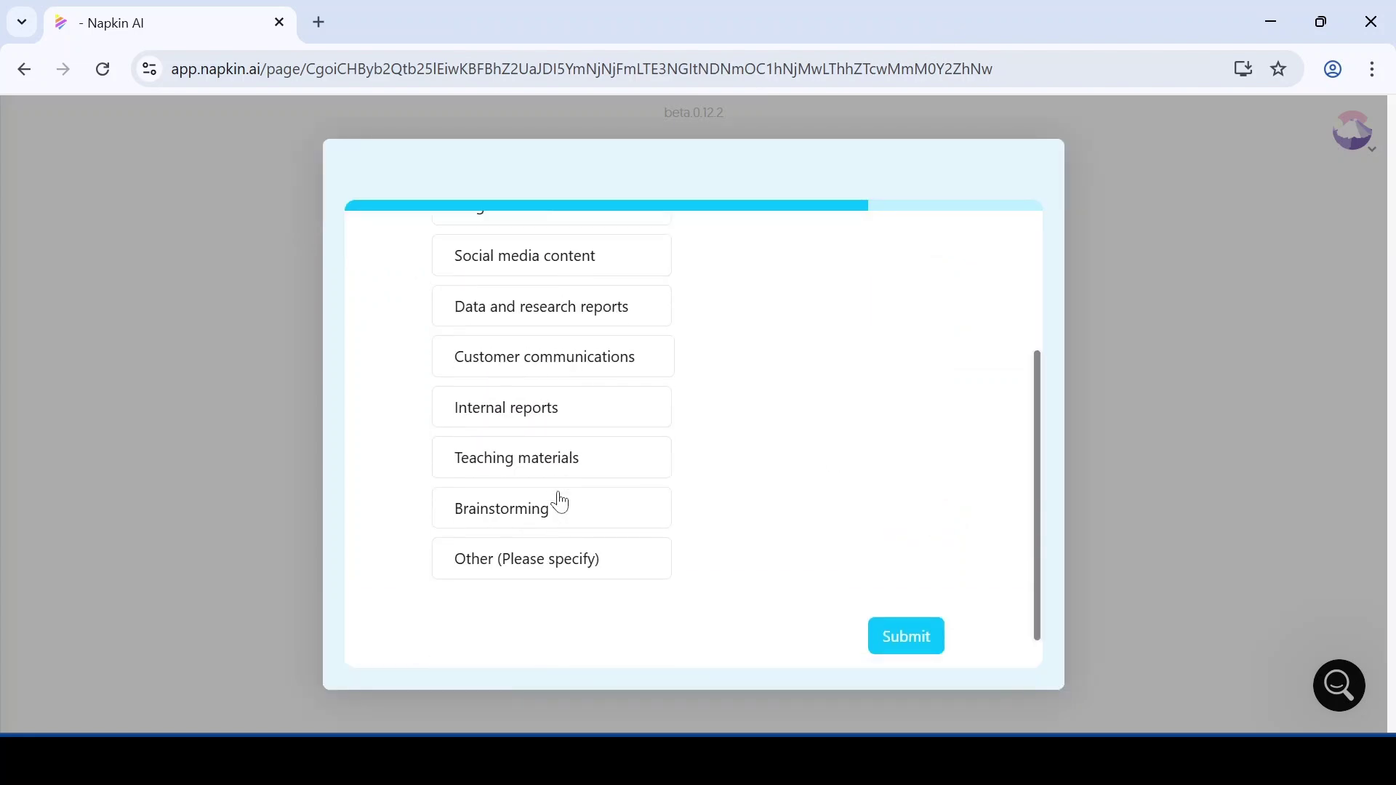
{"action": "scroll", "coordinate": [555, 499], "scroll_direction": "up", "scroll_amount": 3}
{"action": "left_click", "coordinate": [520, 391]}
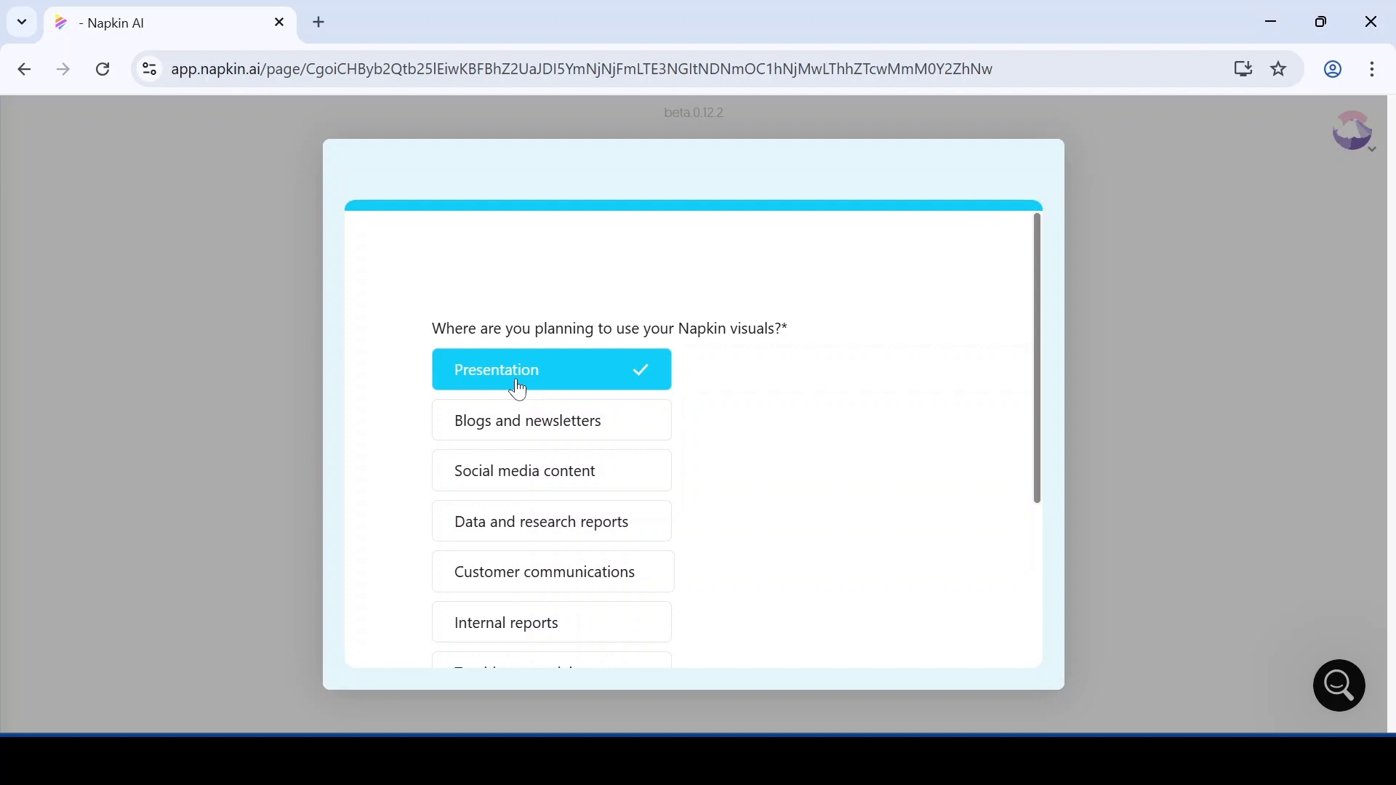
{"action": "scroll", "coordinate": [514, 390], "scroll_direction": "down", "scroll_amount": 5}
{"action": "left_click", "coordinate": [909, 600]}
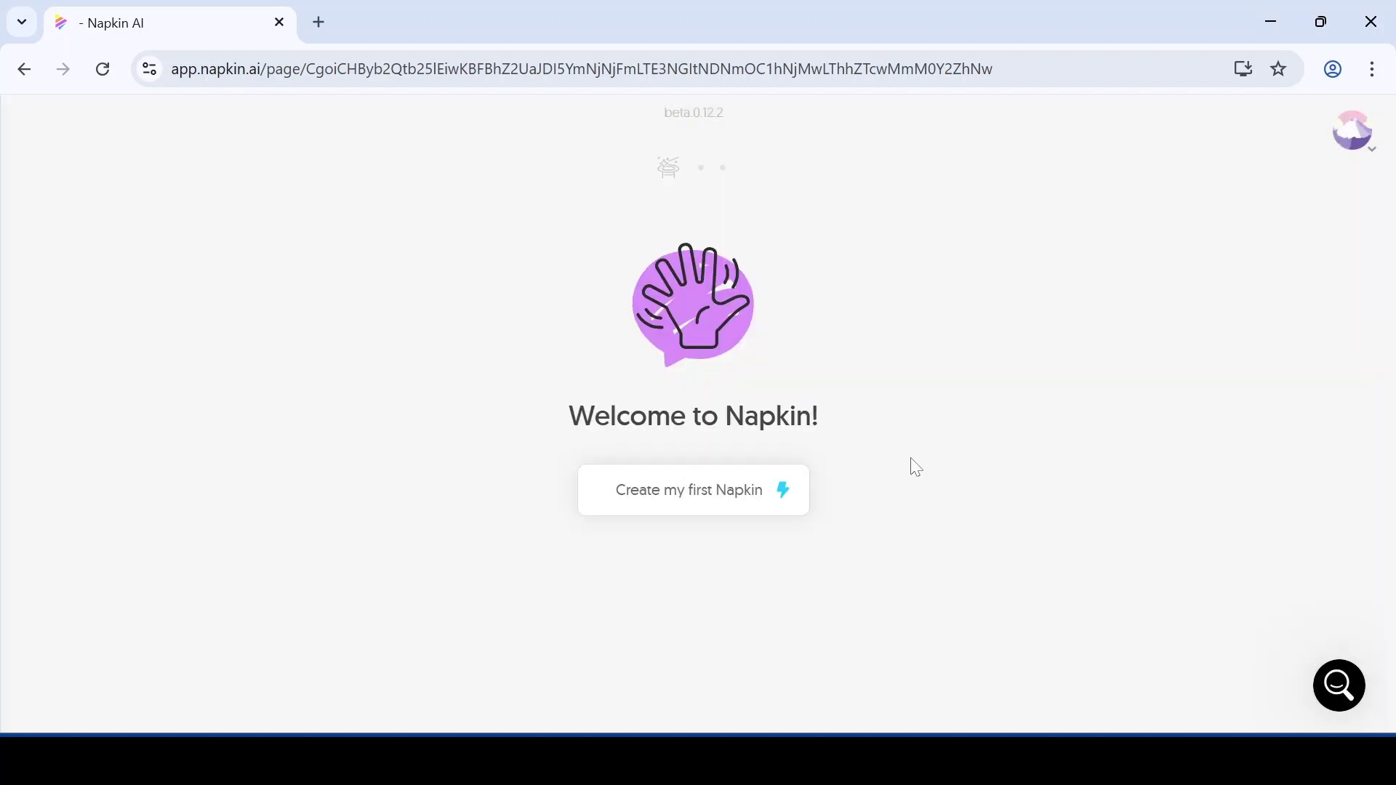
Step: Create a first napkin by pasting in the AI lecture text
{"action": "left_click", "coordinate": [733, 512]}
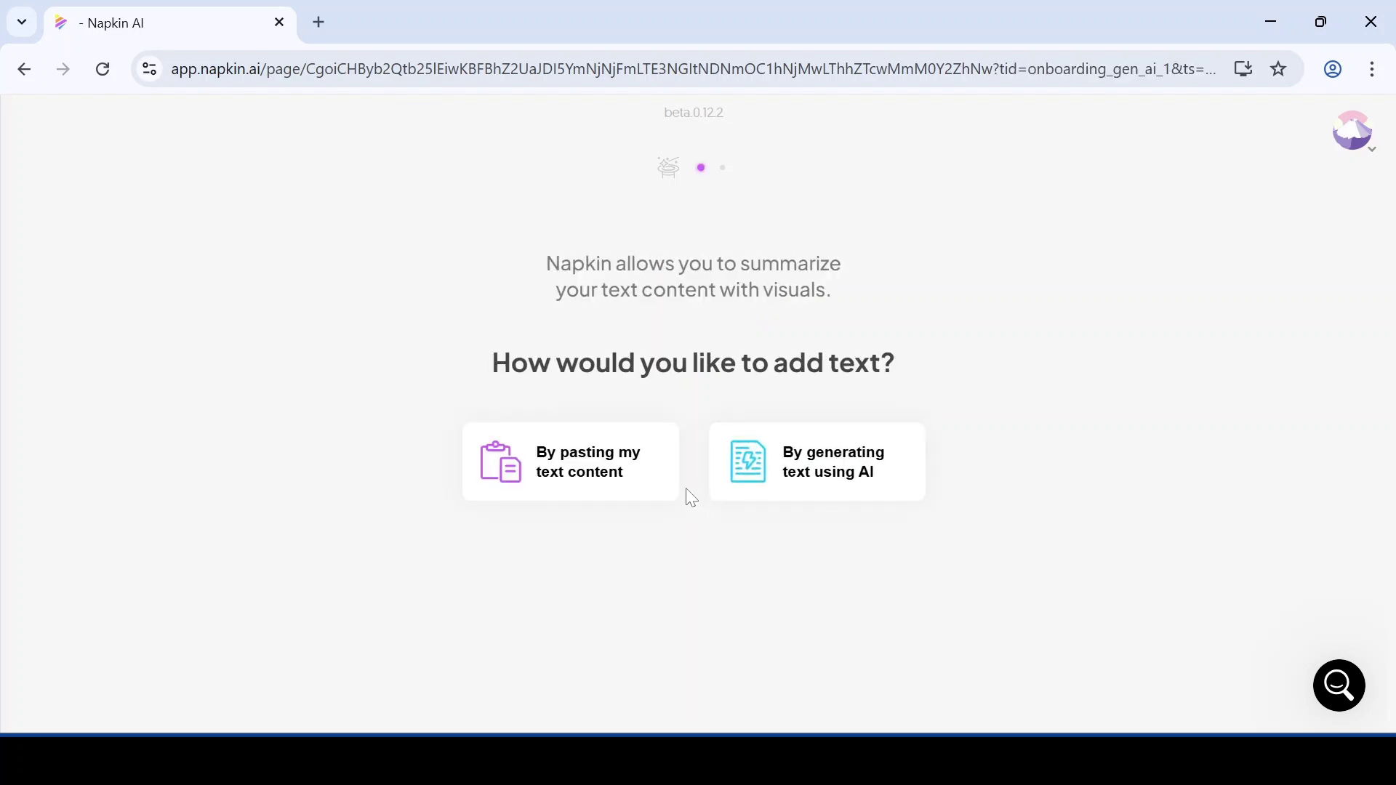
{"action": "left_click", "coordinate": [640, 493]}
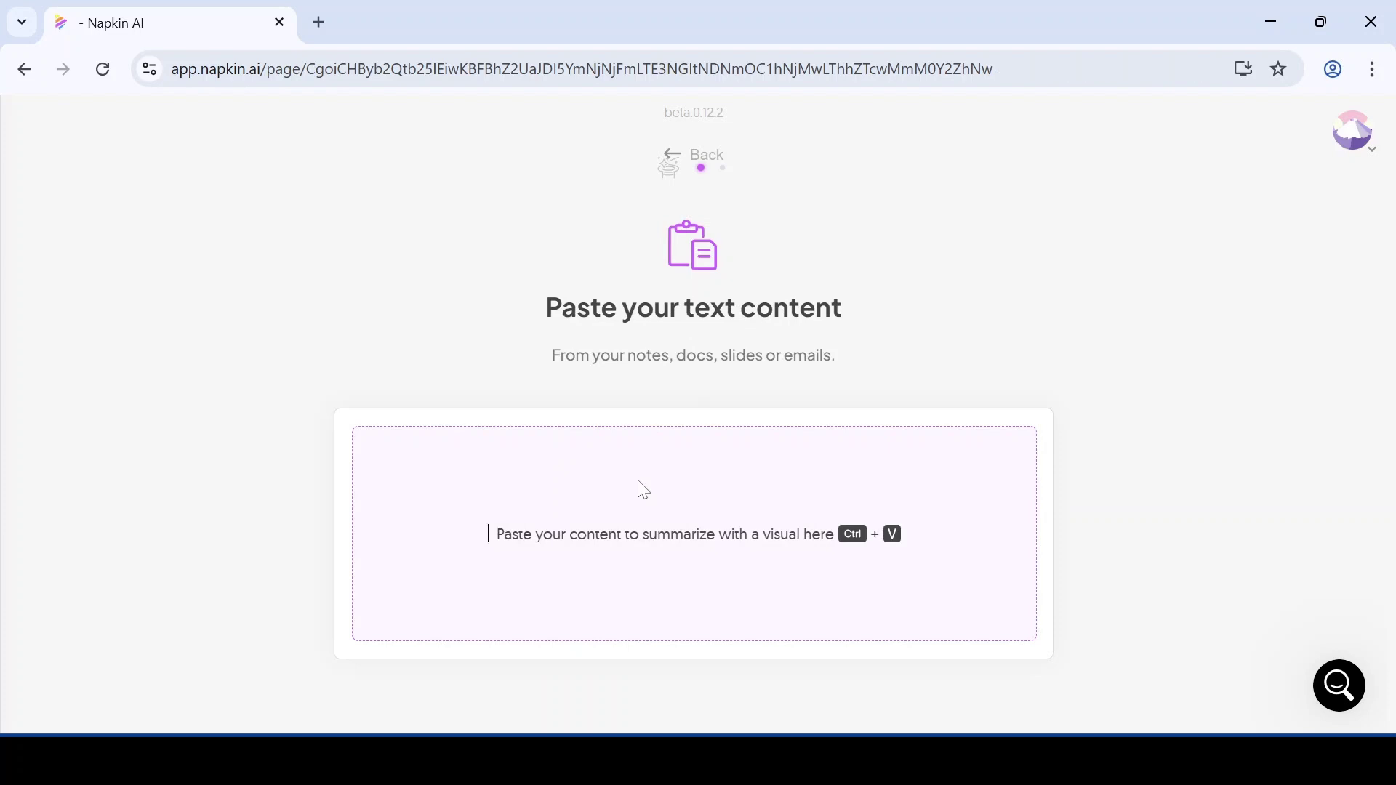
{"action": "key", "text": "ctrl+v"}
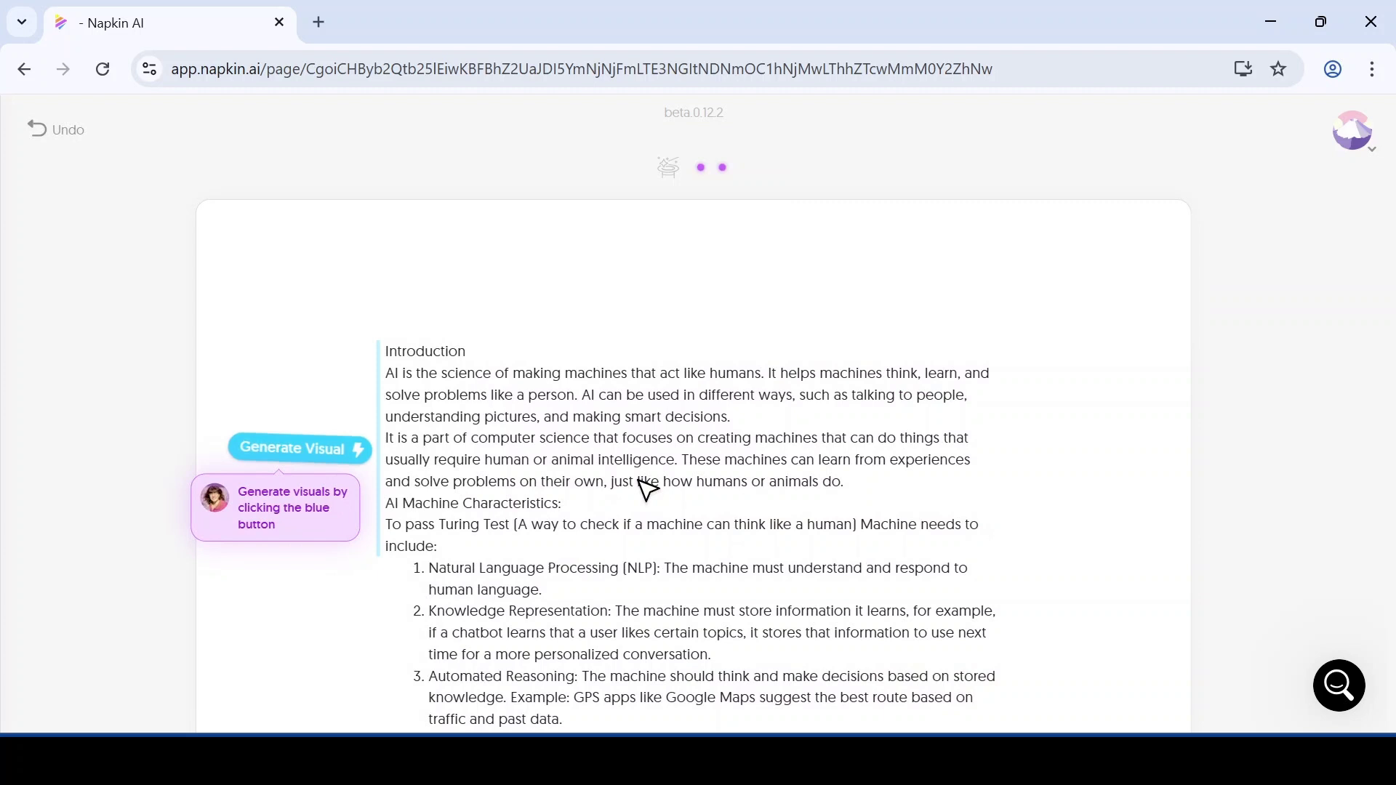
Step: Generate a visual for the AI text and preview designs, ending on the Foundations of Artificial Intelligence pillars
{"action": "left_click", "coordinate": [326, 451]}
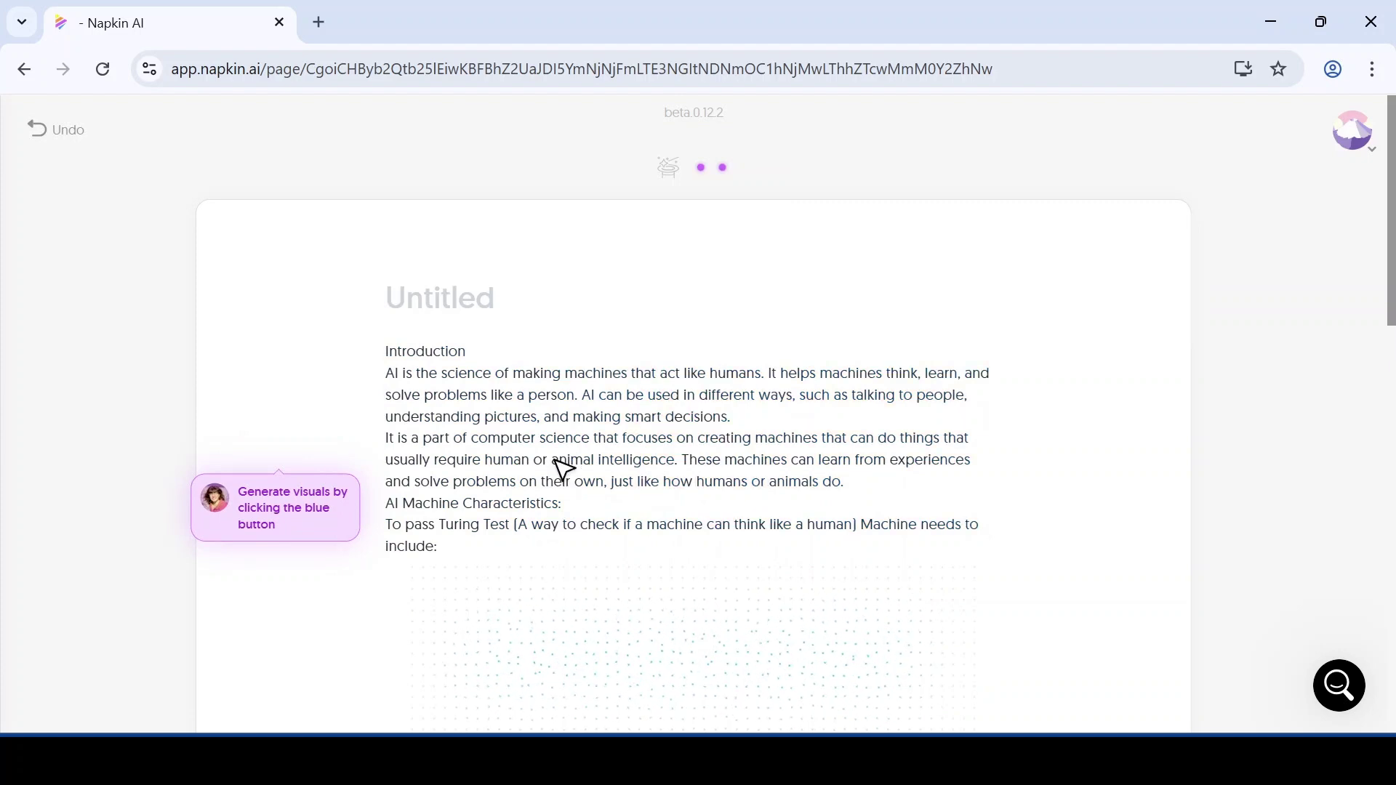
{"action": "scroll", "coordinate": [561, 468], "scroll_direction": "down", "scroll_amount": 1}
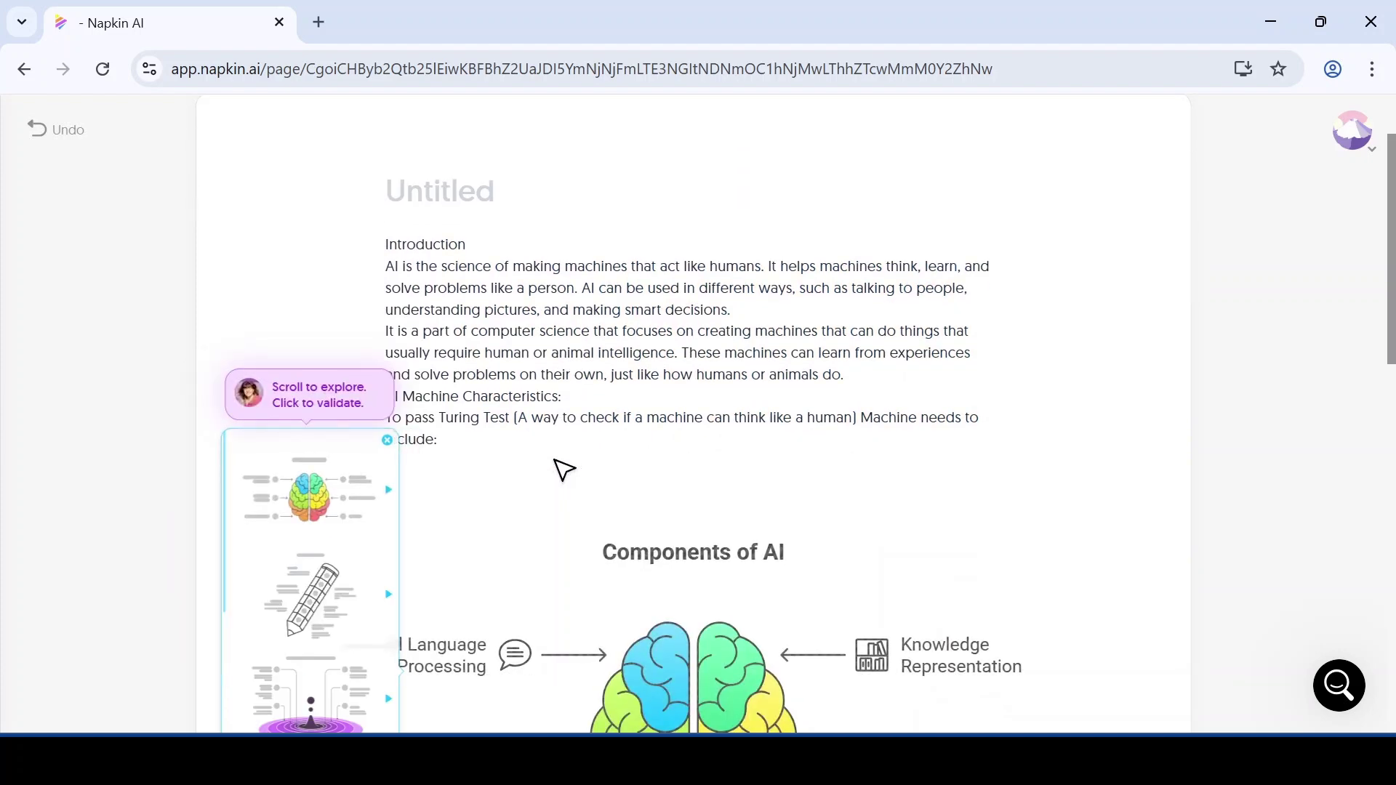
{"action": "scroll", "coordinate": [565, 469], "scroll_direction": "down", "scroll_amount": 2}
{"action": "scroll", "coordinate": [293, 182], "scroll_direction": "down", "scroll_amount": 2}
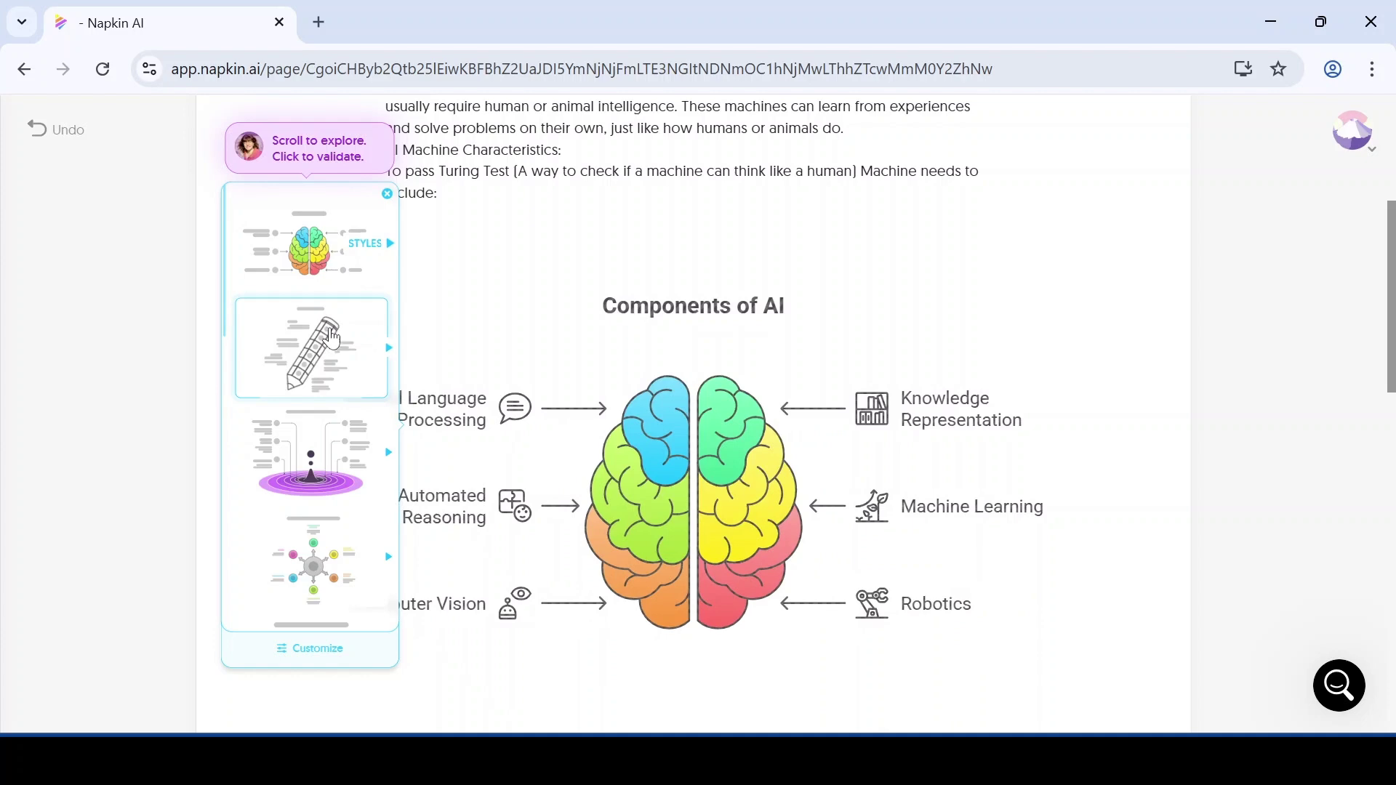
{"action": "scroll", "coordinate": [293, 182], "scroll_direction": "down", "scroll_amount": 3}
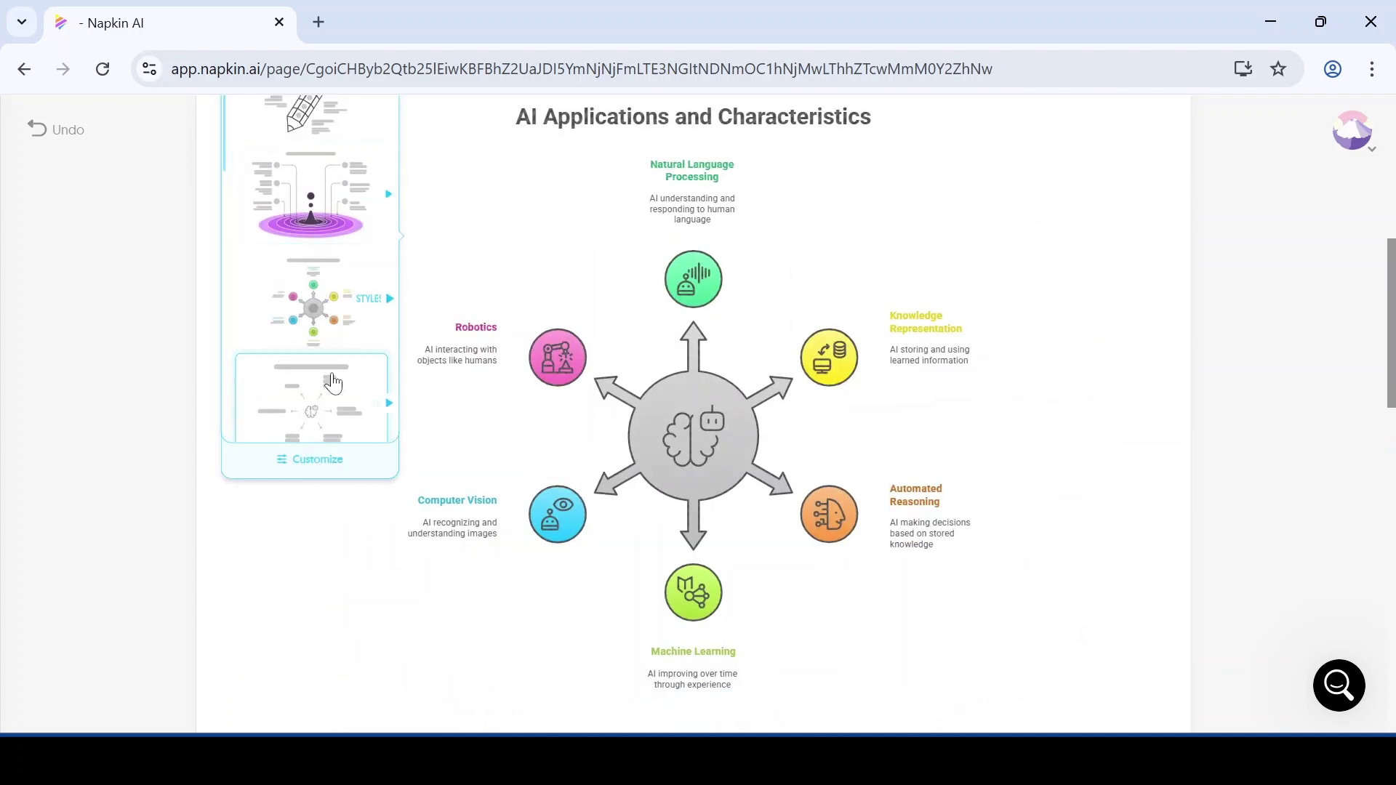
{"action": "scroll", "coordinate": [335, 397], "scroll_direction": "down", "scroll_amount": 3}
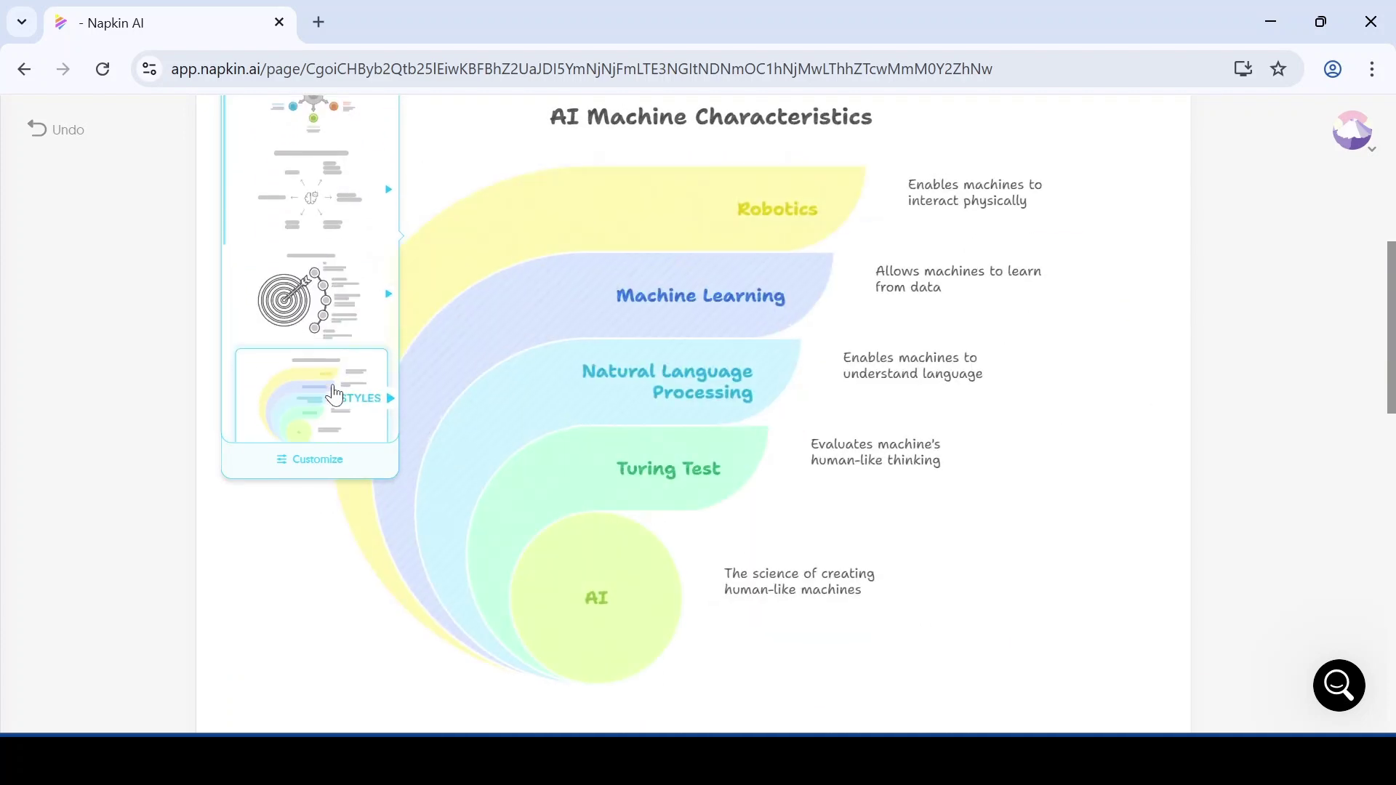
{"action": "scroll", "coordinate": [335, 397], "scroll_direction": "down", "scroll_amount": 3}
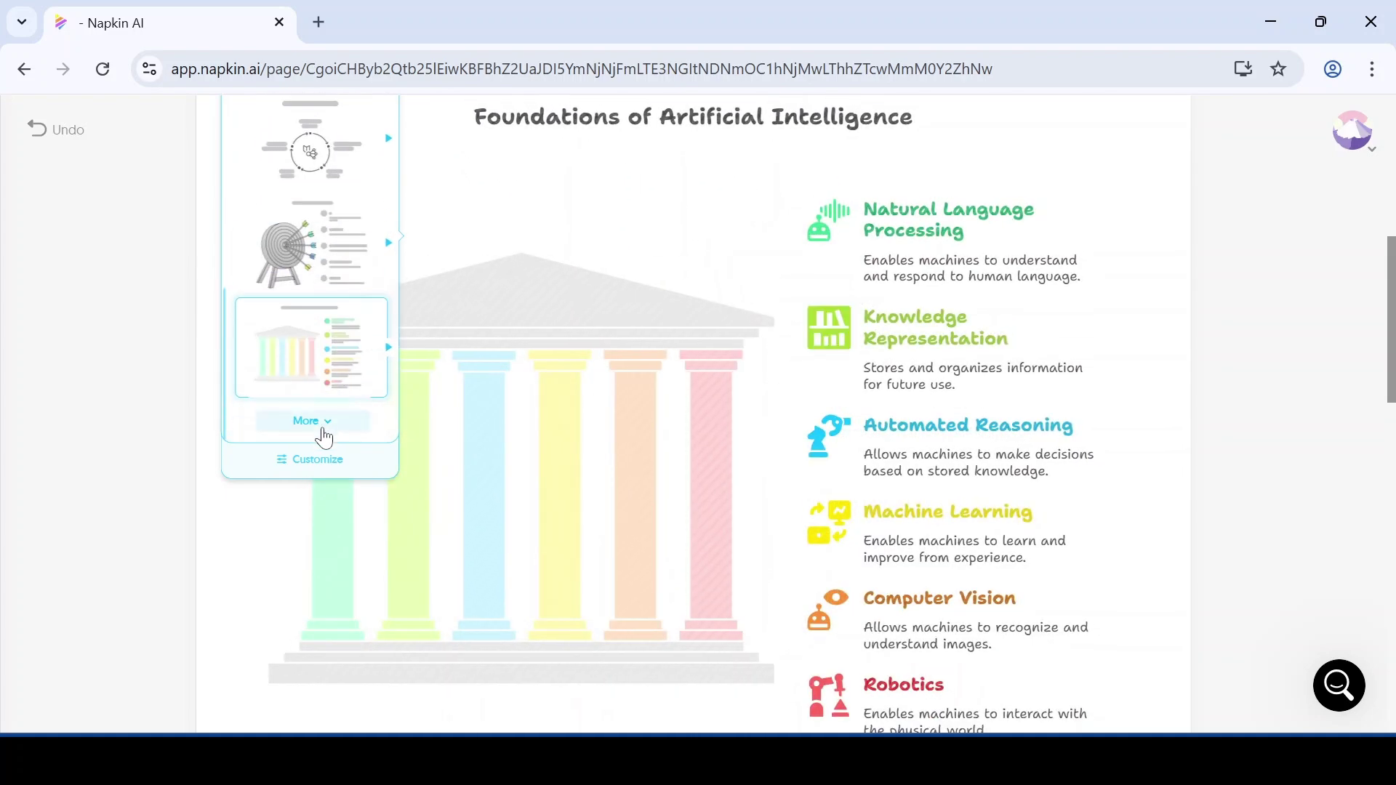
{"action": "scroll", "coordinate": [325, 438], "scroll_direction": "up", "scroll_amount": 5}
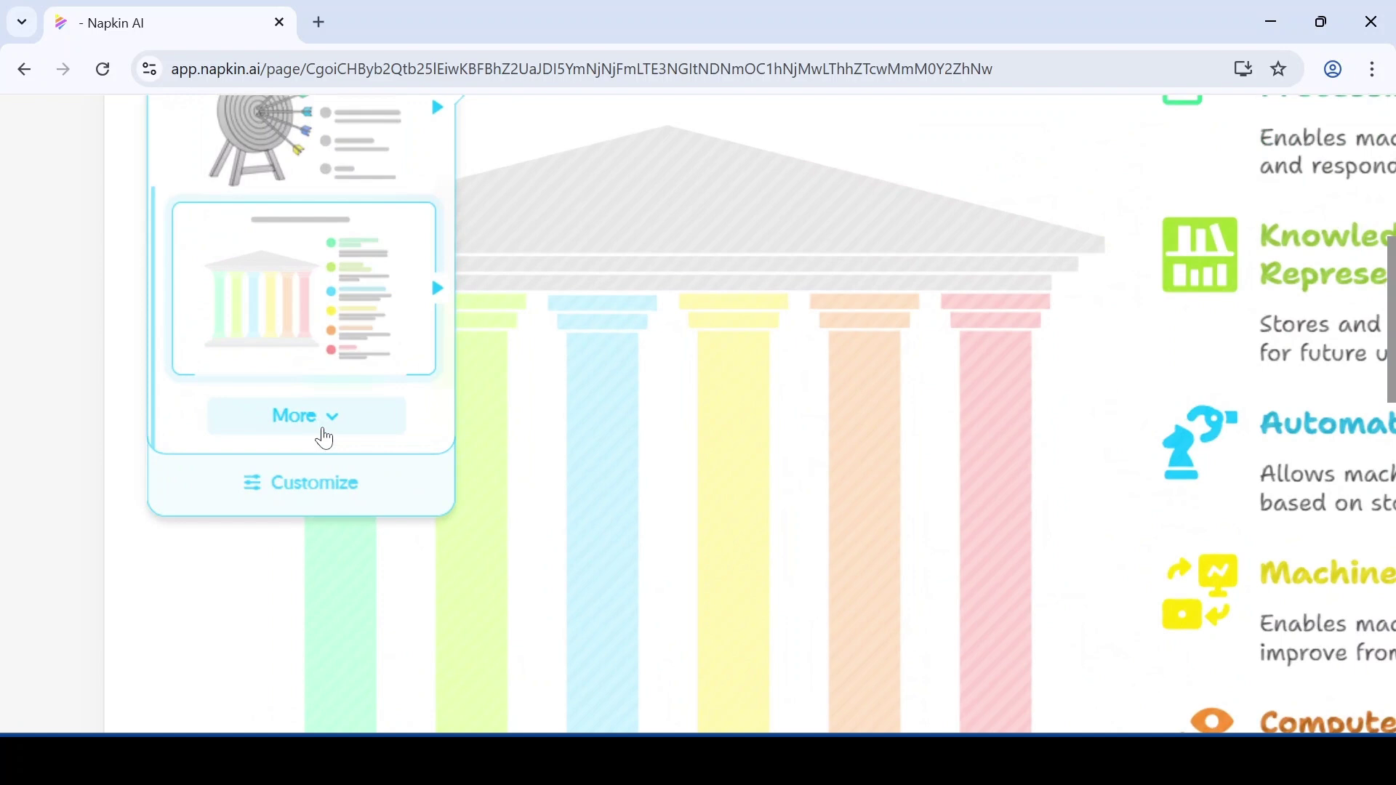
{"action": "scroll", "coordinate": [326, 438], "scroll_direction": "up", "scroll_amount": 3}
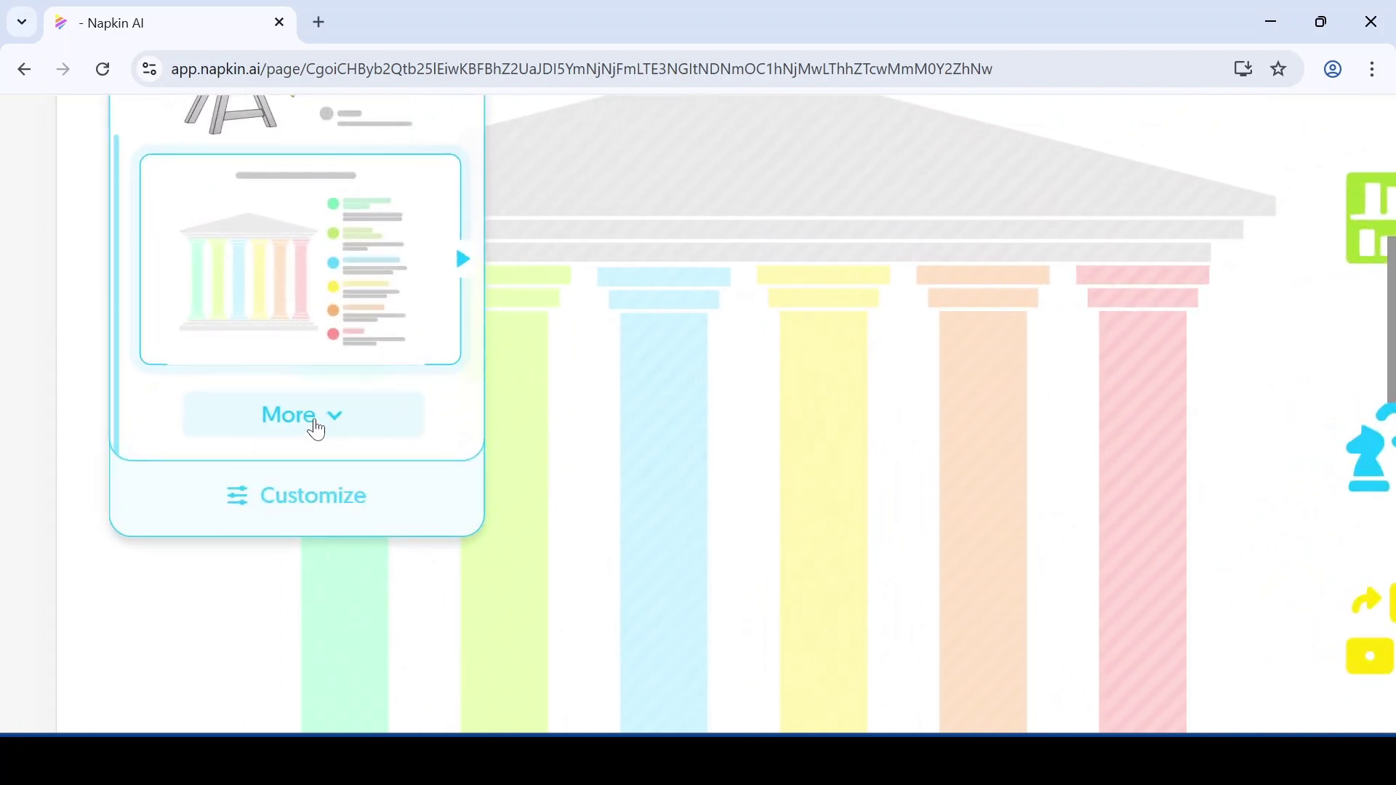
Step: Load more diagram style options and browse through them
{"action": "left_click", "coordinate": [317, 430]}
{"action": "scroll", "coordinate": [317, 429], "scroll_direction": "down", "scroll_amount": 5}
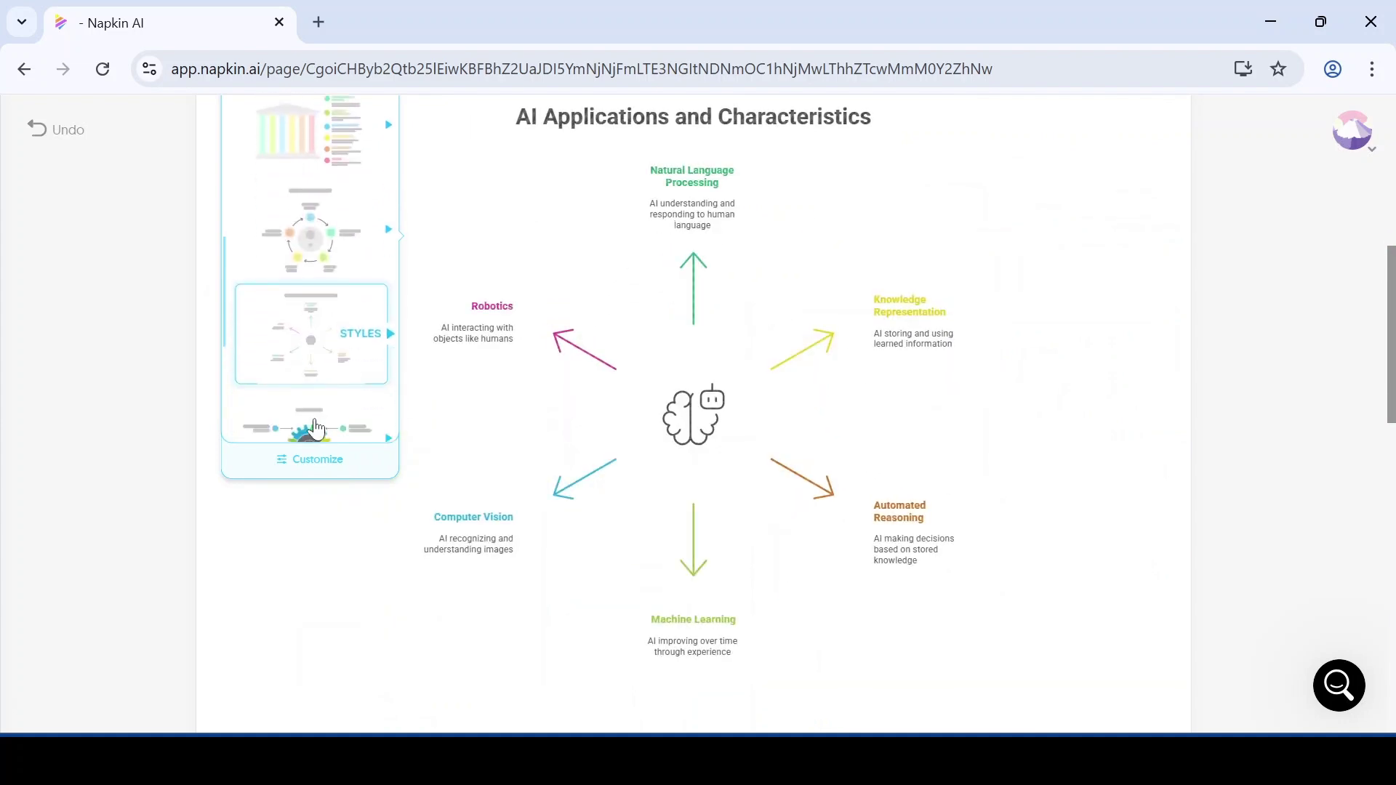
{"action": "scroll", "coordinate": [317, 429], "scroll_direction": "down", "scroll_amount": 3}
{"action": "scroll", "coordinate": [748, 545], "scroll_direction": "down", "scroll_amount": 10}
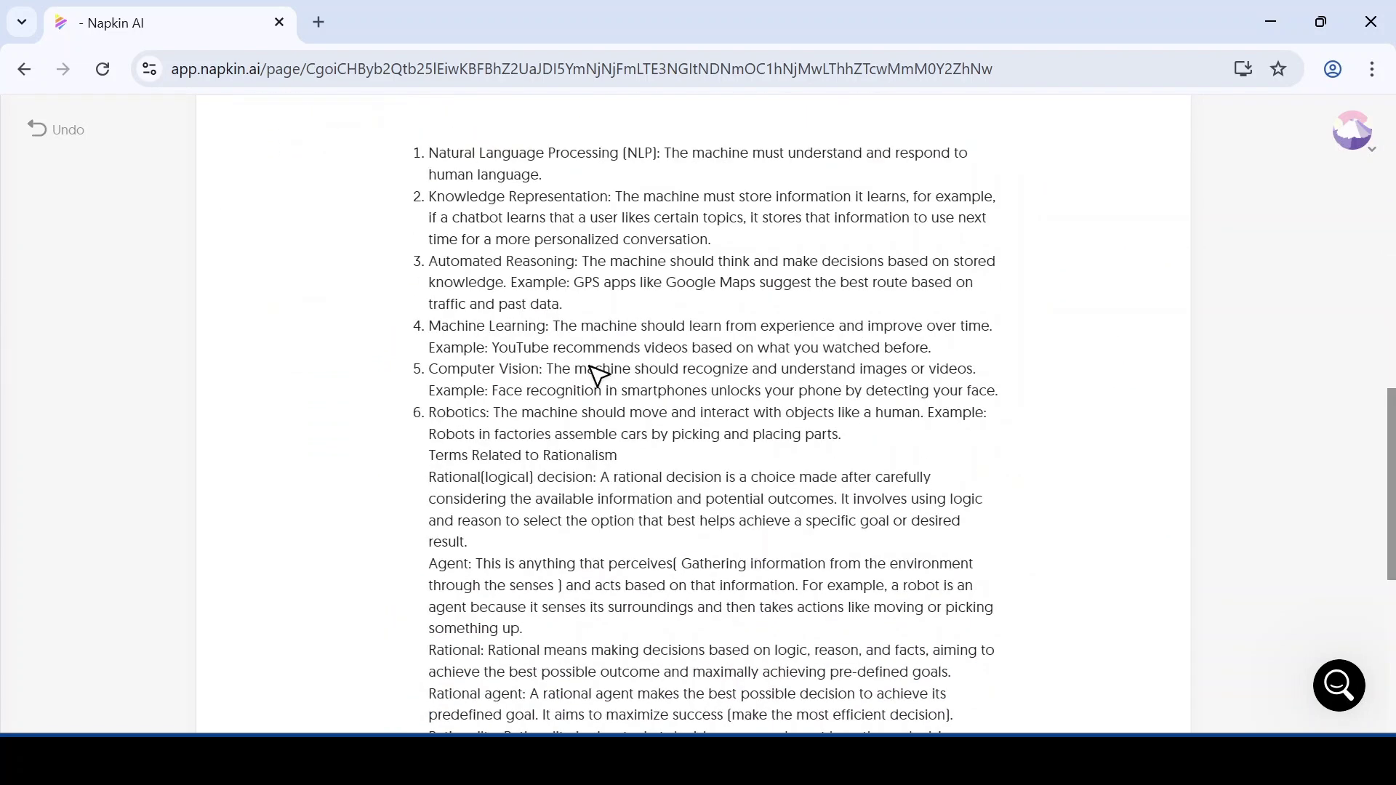
{"action": "scroll", "coordinate": [531, 318], "scroll_direction": "up", "scroll_amount": 1}
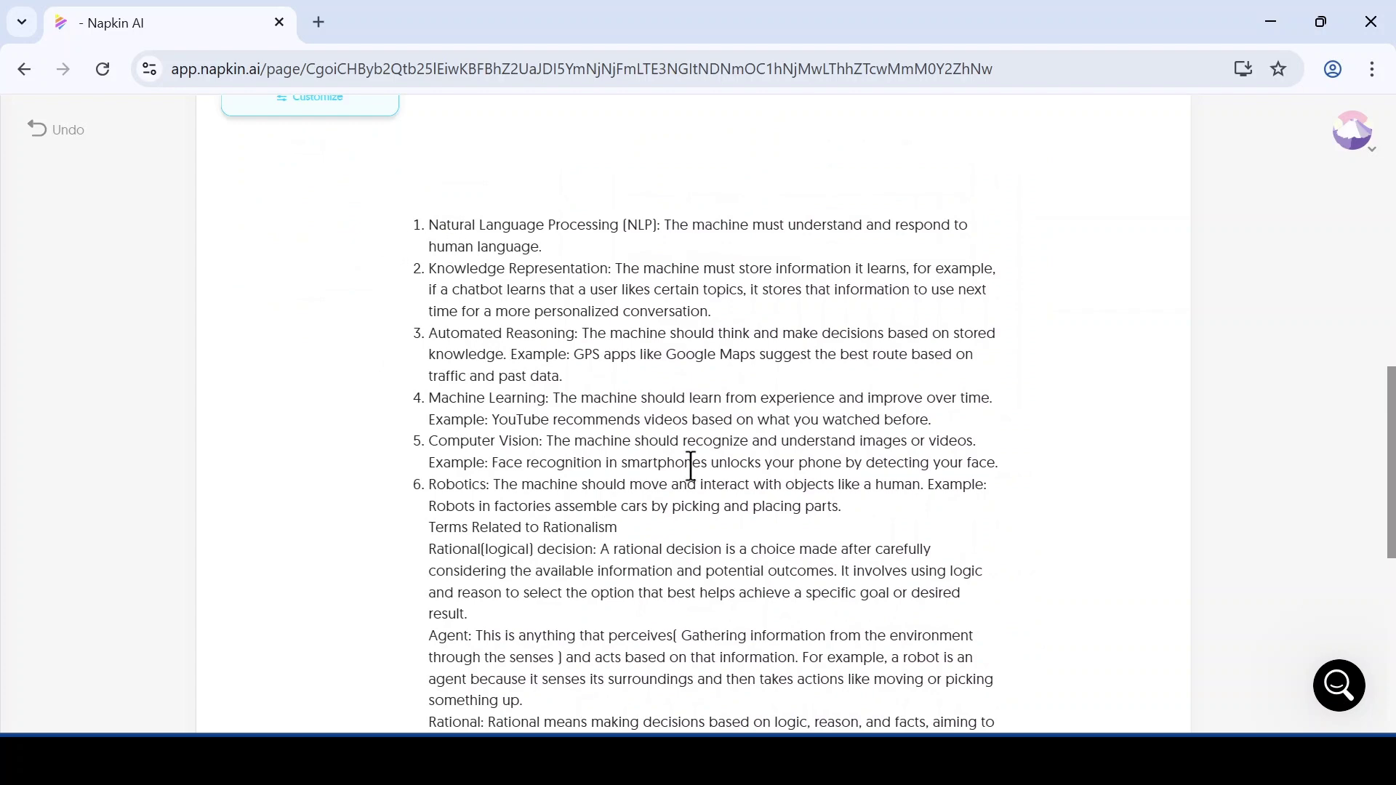
{"action": "scroll", "coordinate": [728, 477], "scroll_direction": "up", "scroll_amount": 9}
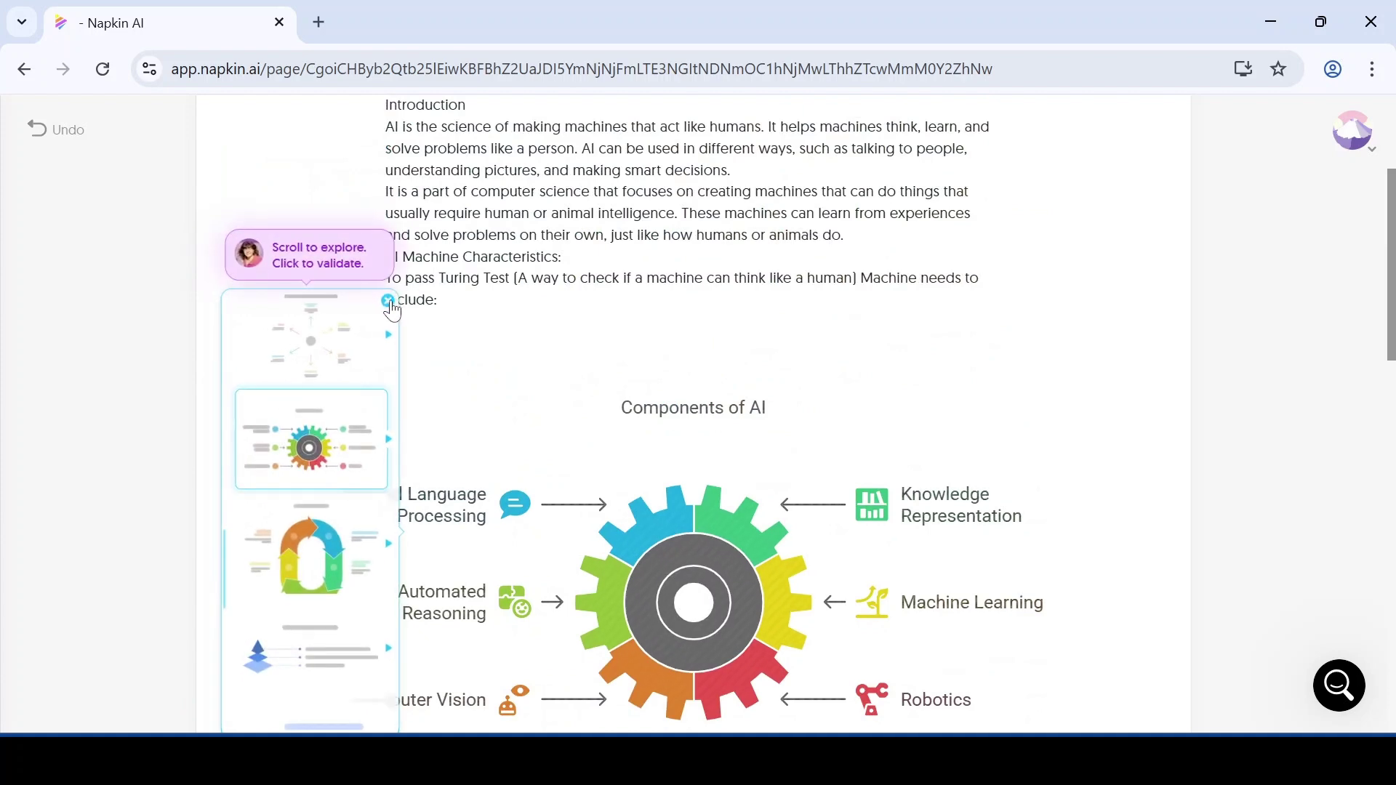
Step: Close the visual suggestions and scroll the lecture text down to the History of AI
{"action": "left_click", "coordinate": [389, 300]}
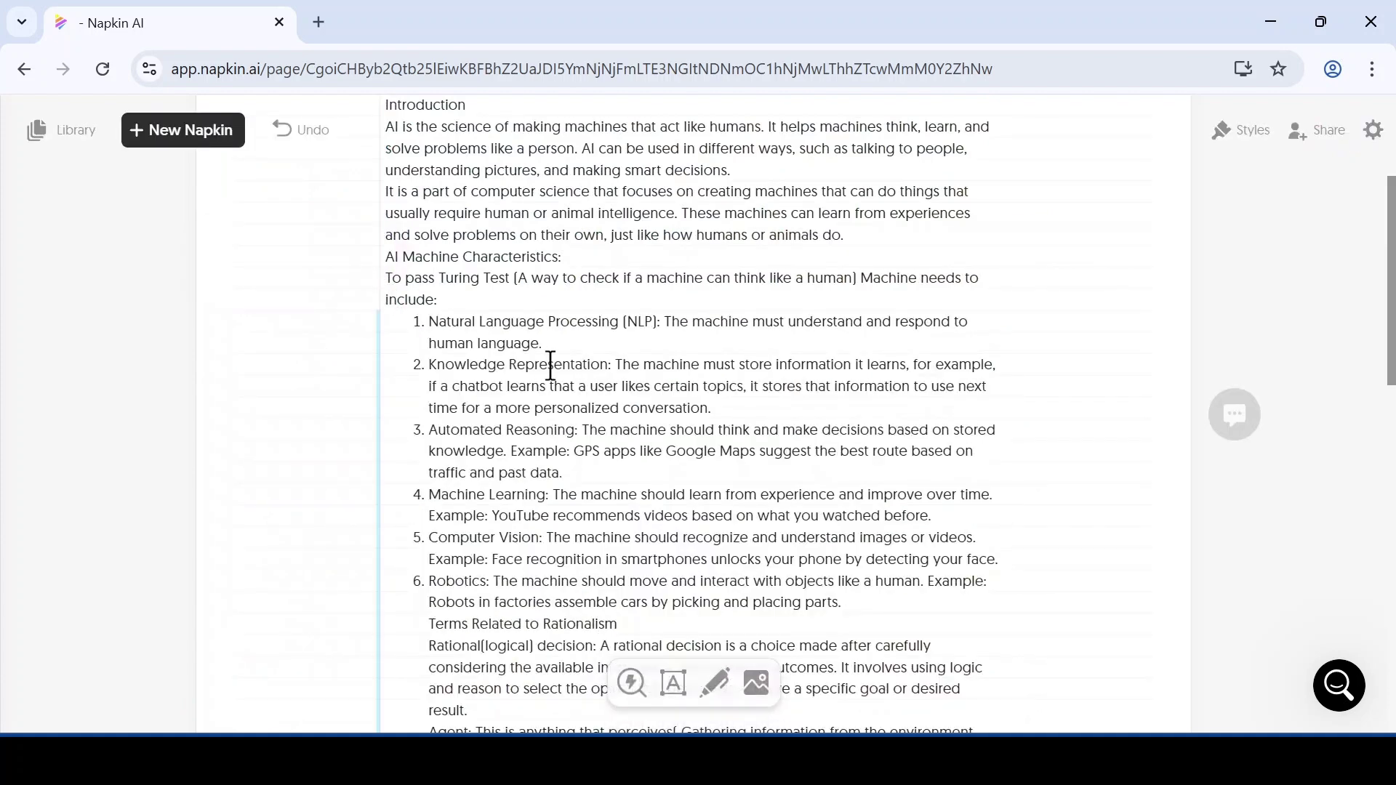
{"action": "scroll", "coordinate": [550, 366], "scroll_direction": "down", "scroll_amount": 2}
{"action": "scroll", "coordinate": [550, 366], "scroll_direction": "down", "scroll_amount": 5}
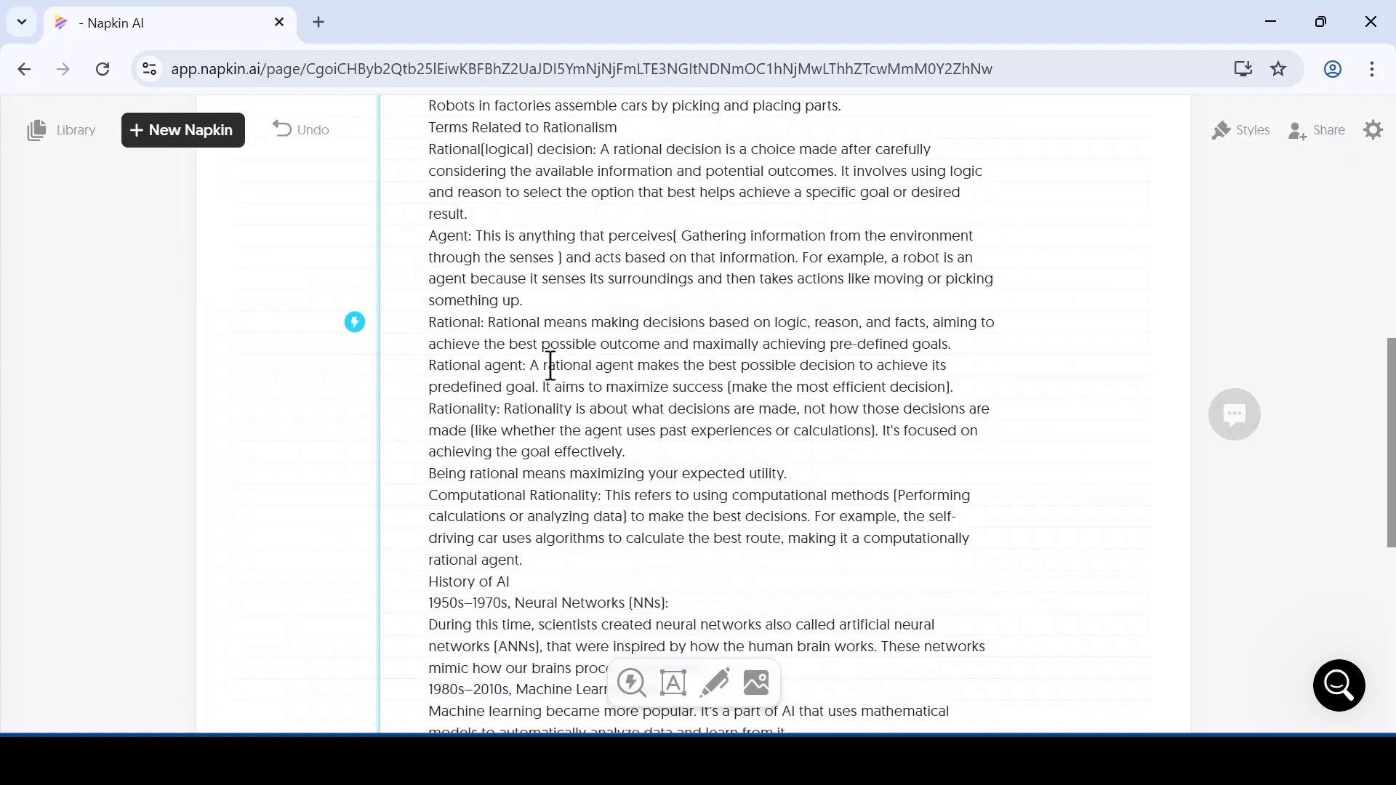
Step: Generate visuals from the paragraph, previewing the nested-circle AI Machine Characteristics design
{"action": "left_click", "coordinate": [355, 324]}
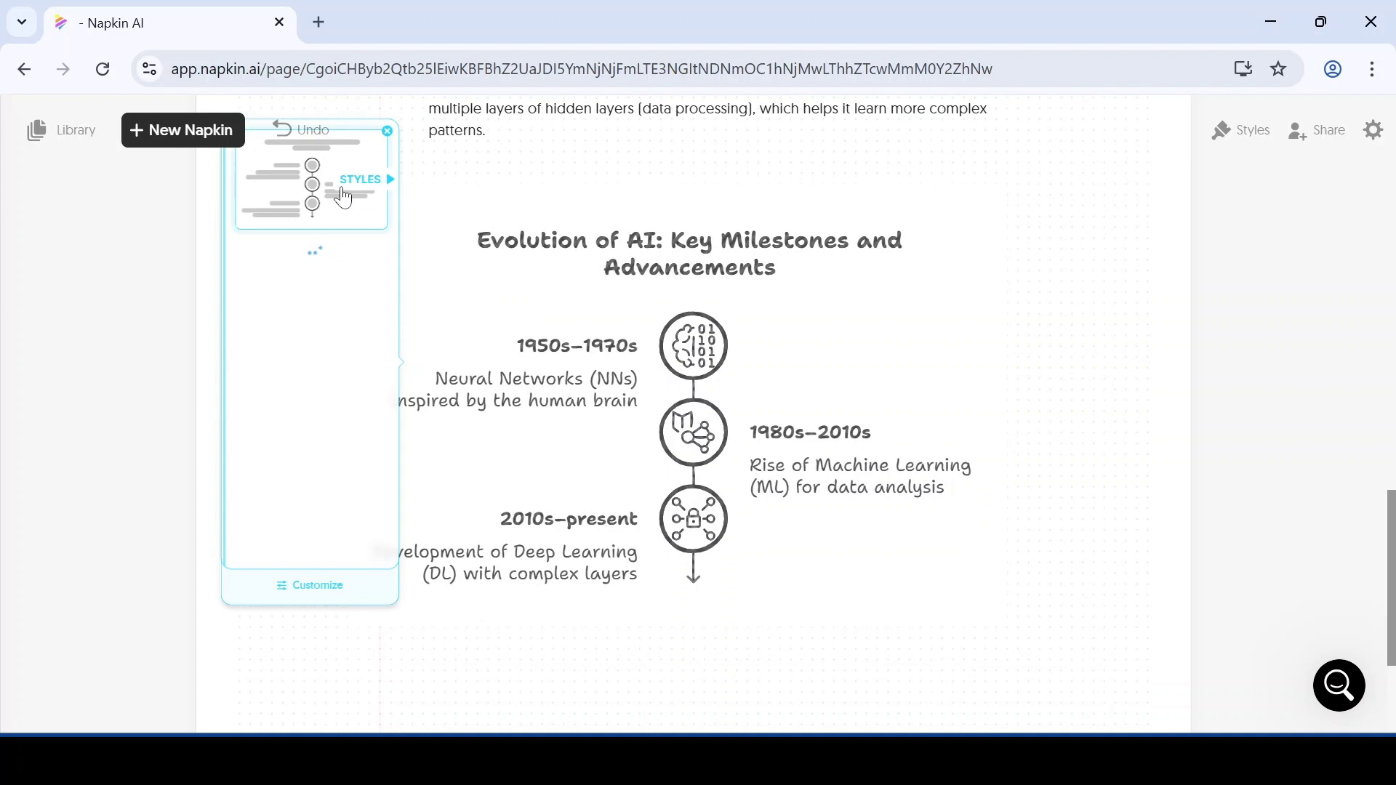
{"action": "scroll", "coordinate": [313, 436], "scroll_direction": "down", "scroll_amount": 2}
{"action": "scroll", "coordinate": [330, 495], "scroll_direction": "down", "scroll_amount": 5}
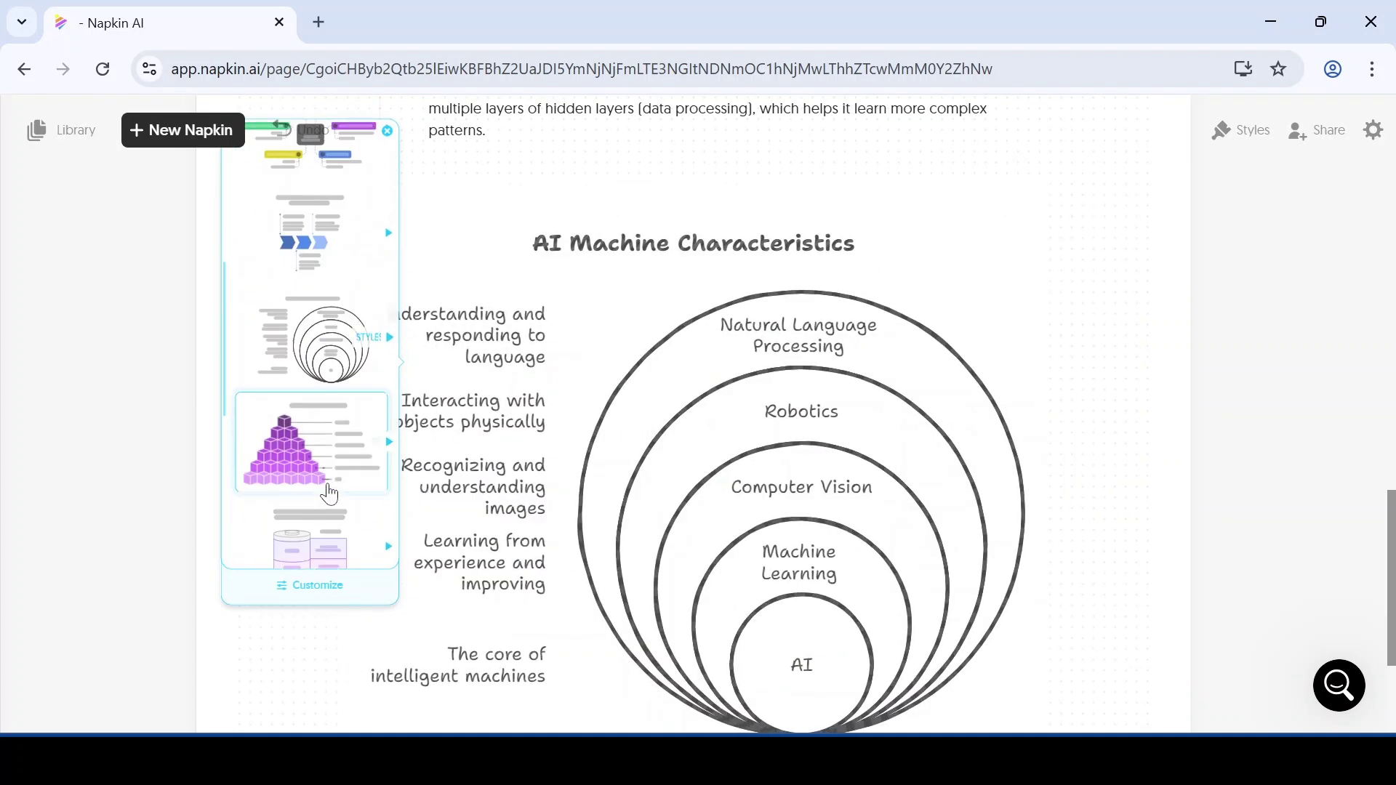
Step: Load more designs and apply the blue dart-target layout to AI Machine Characteristics
{"action": "left_click", "coordinate": [324, 551]}
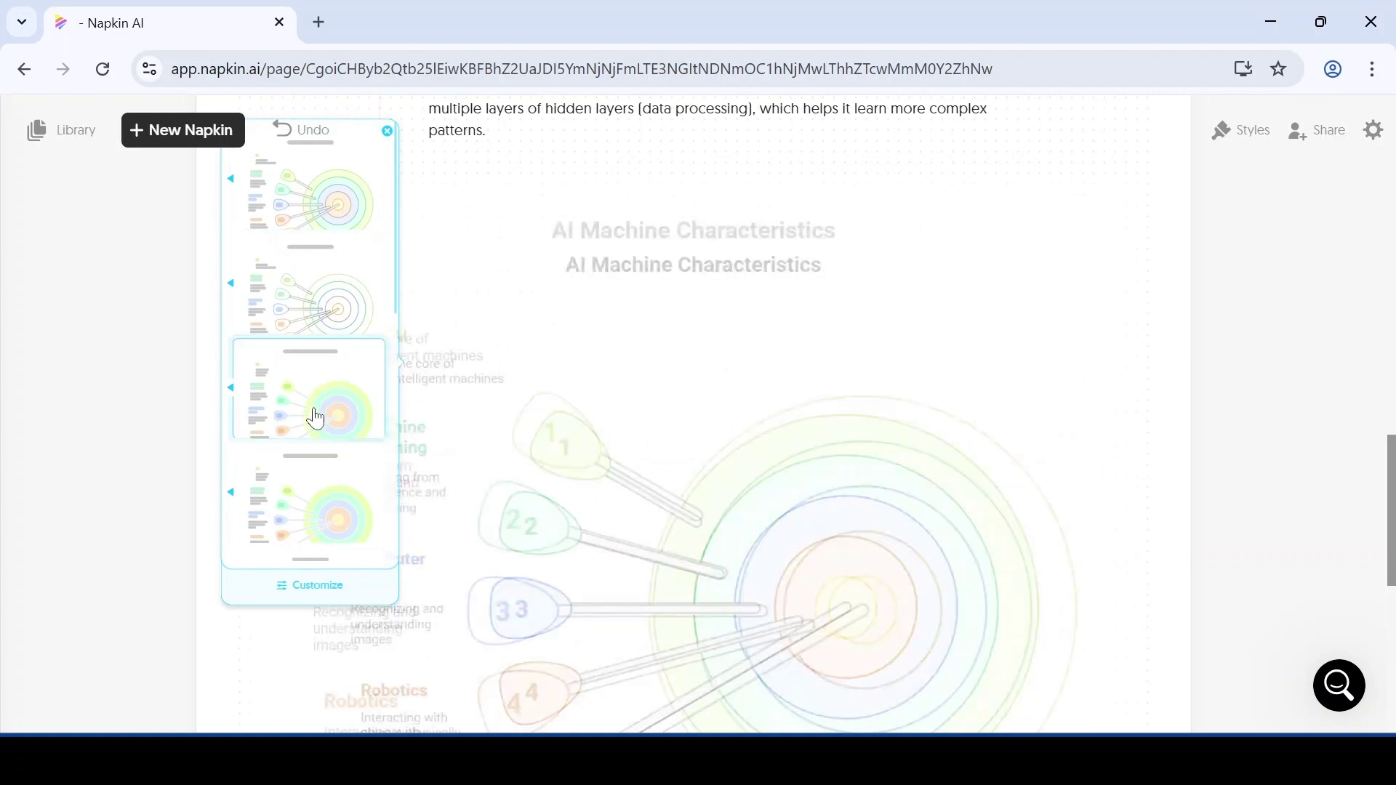
{"action": "scroll", "coordinate": [316, 419], "scroll_direction": "down", "scroll_amount": 2}
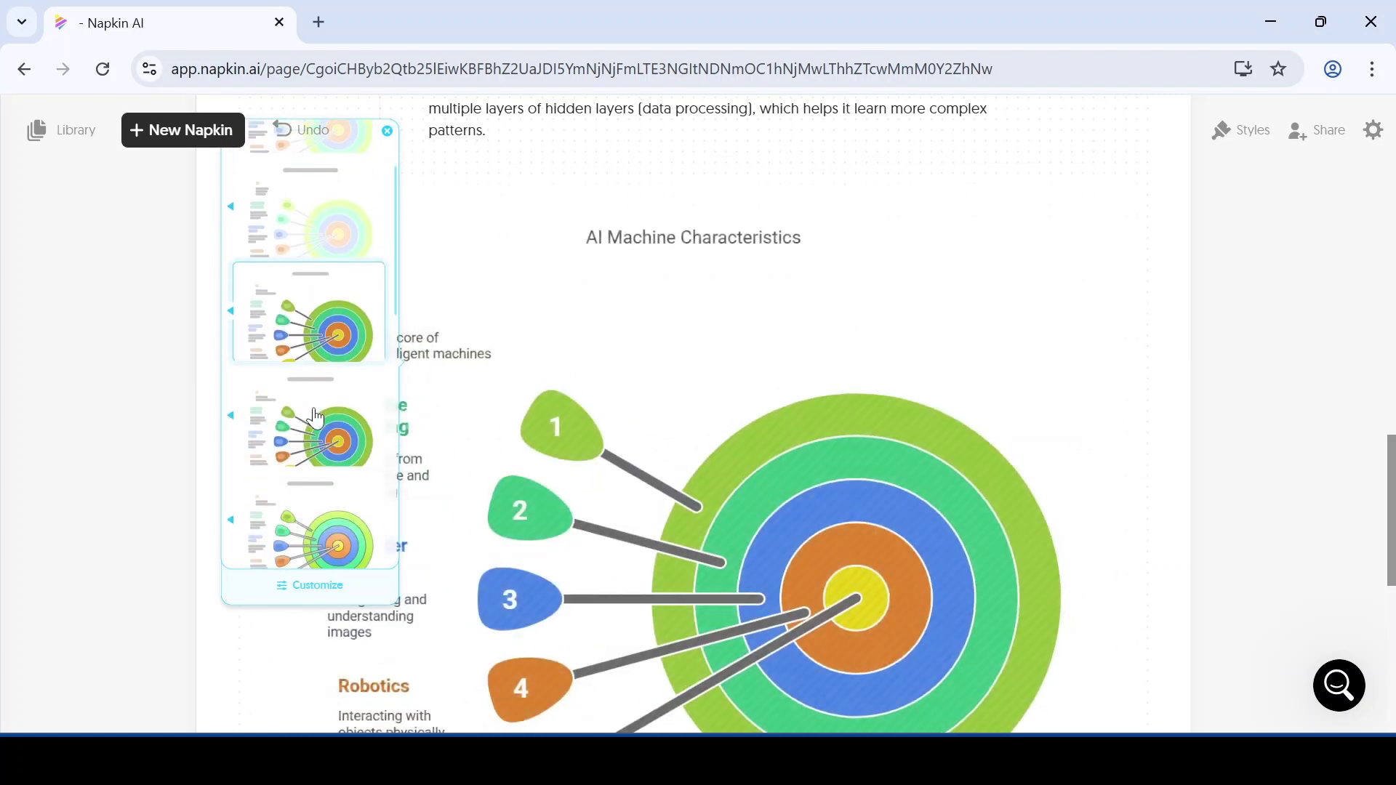
{"action": "scroll", "coordinate": [316, 419], "scroll_direction": "down", "scroll_amount": 3}
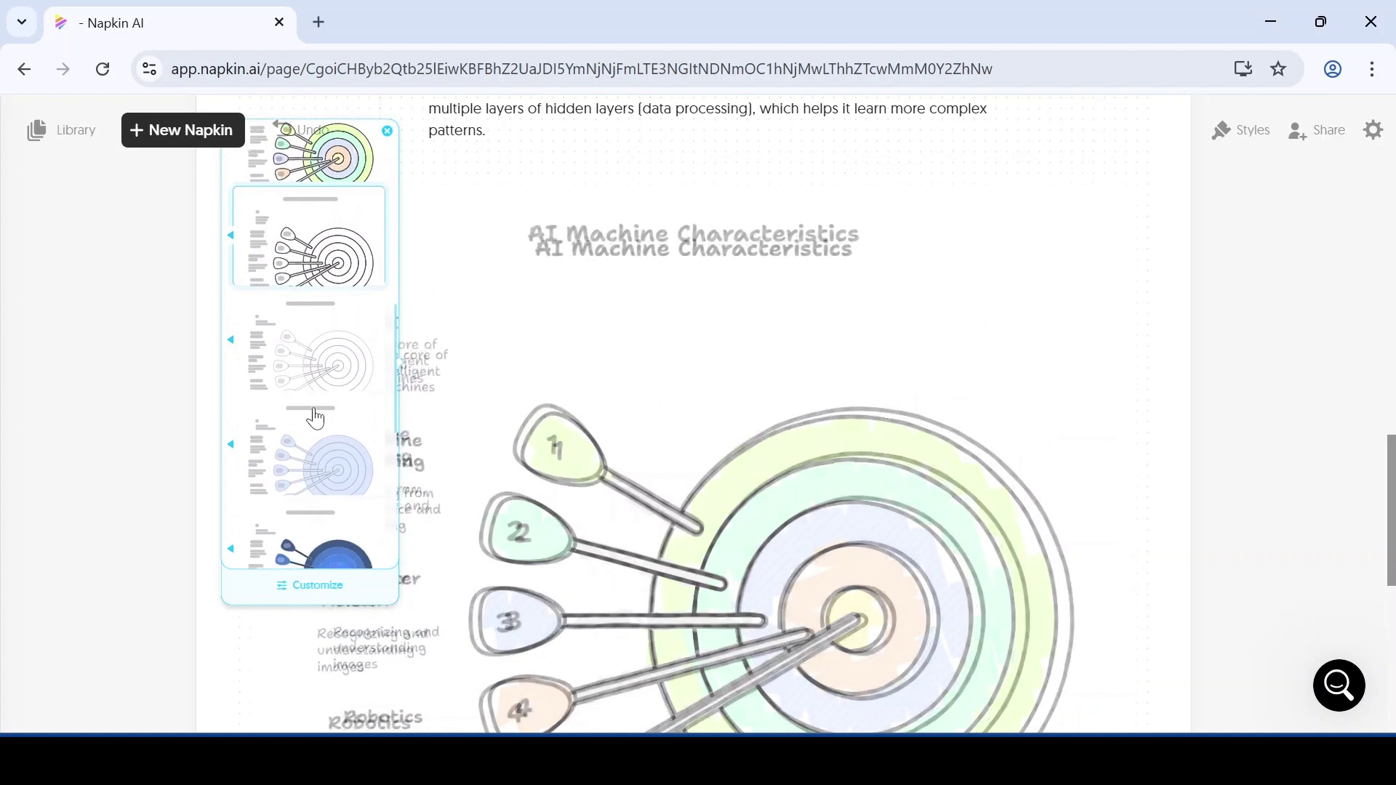
{"action": "scroll", "coordinate": [317, 429], "scroll_direction": "down", "scroll_amount": 2}
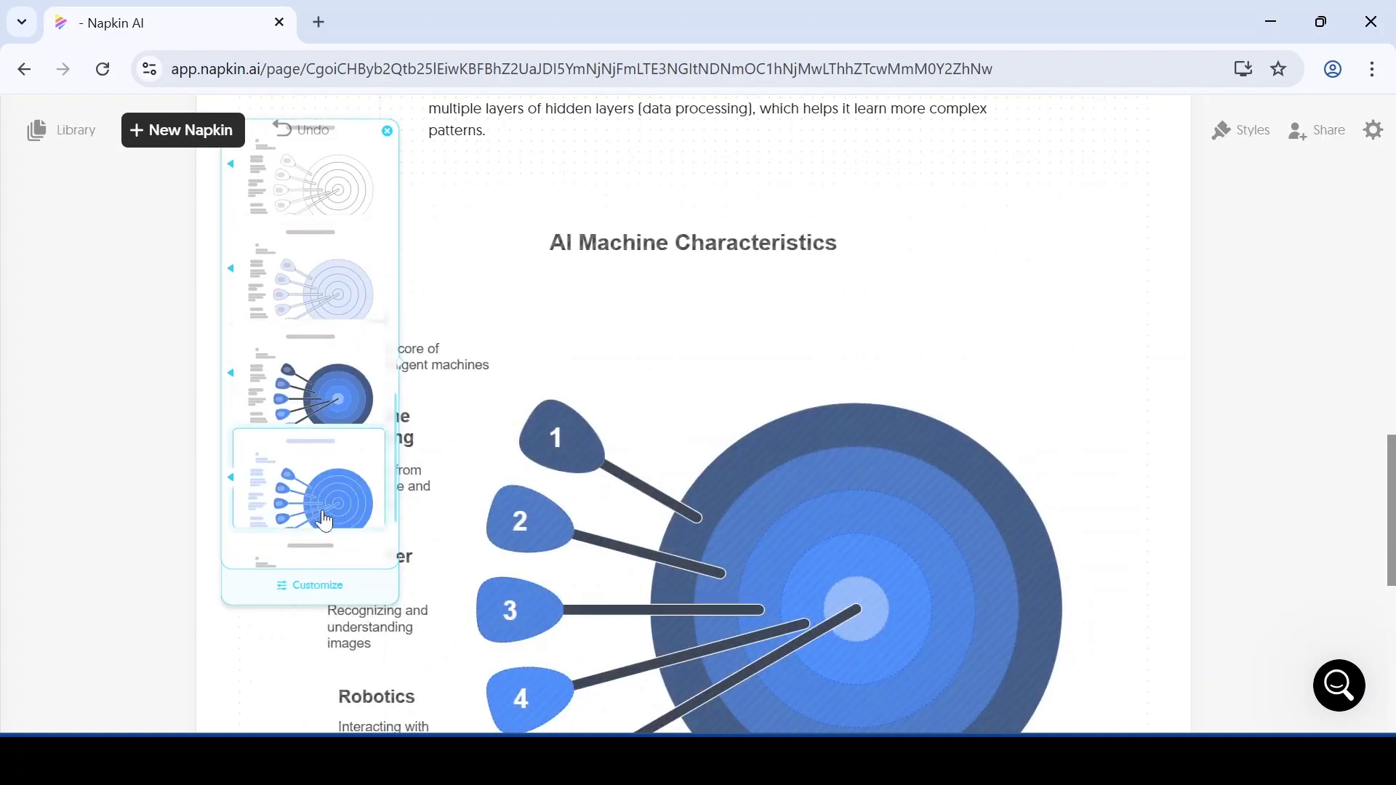
{"action": "left_click", "coordinate": [324, 503]}
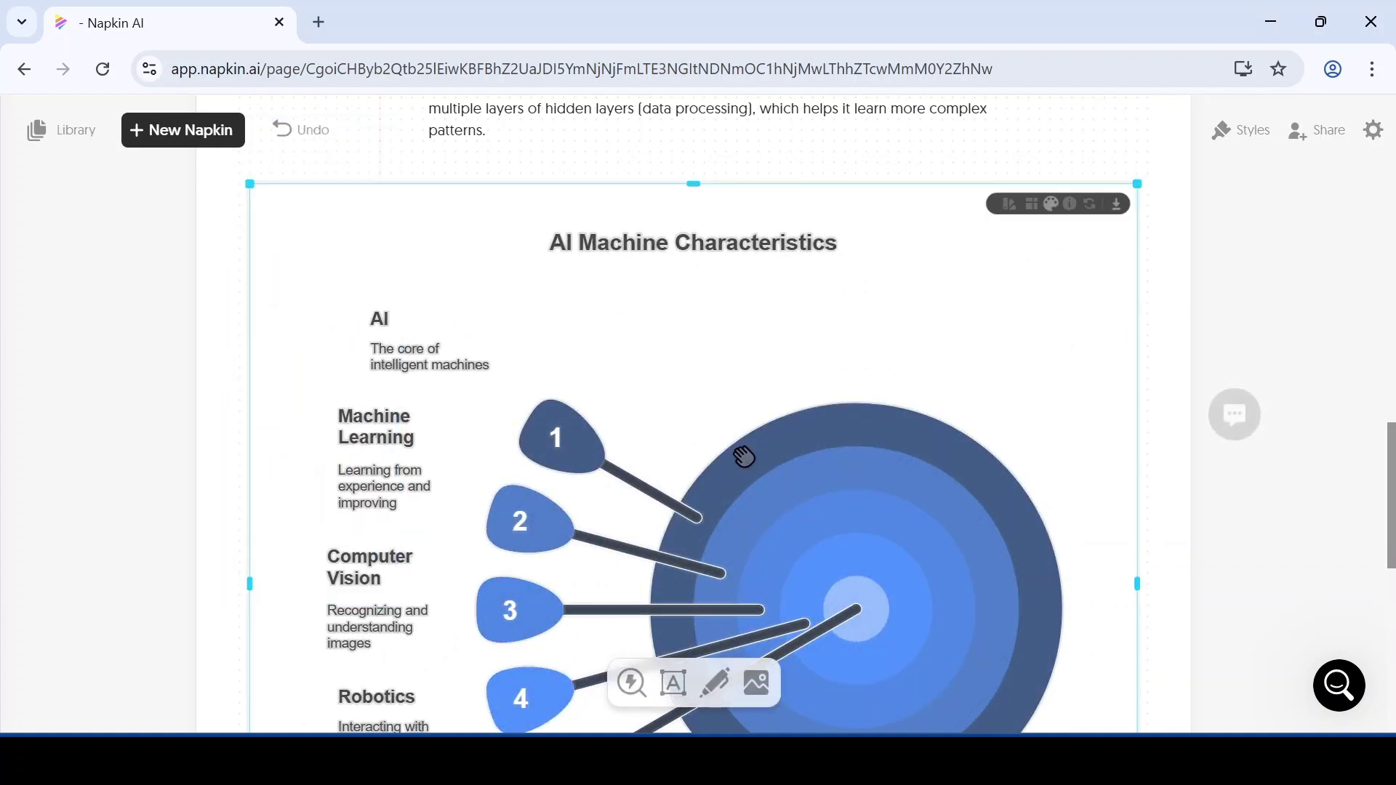
Step: Check the dart-target diagram's aspect ratio choices and its toolbar info
{"action": "scroll", "coordinate": [744, 457], "scroll_direction": "down", "scroll_amount": 4}
{"action": "scroll", "coordinate": [745, 457], "scroll_direction": "up", "scroll_amount": 3}
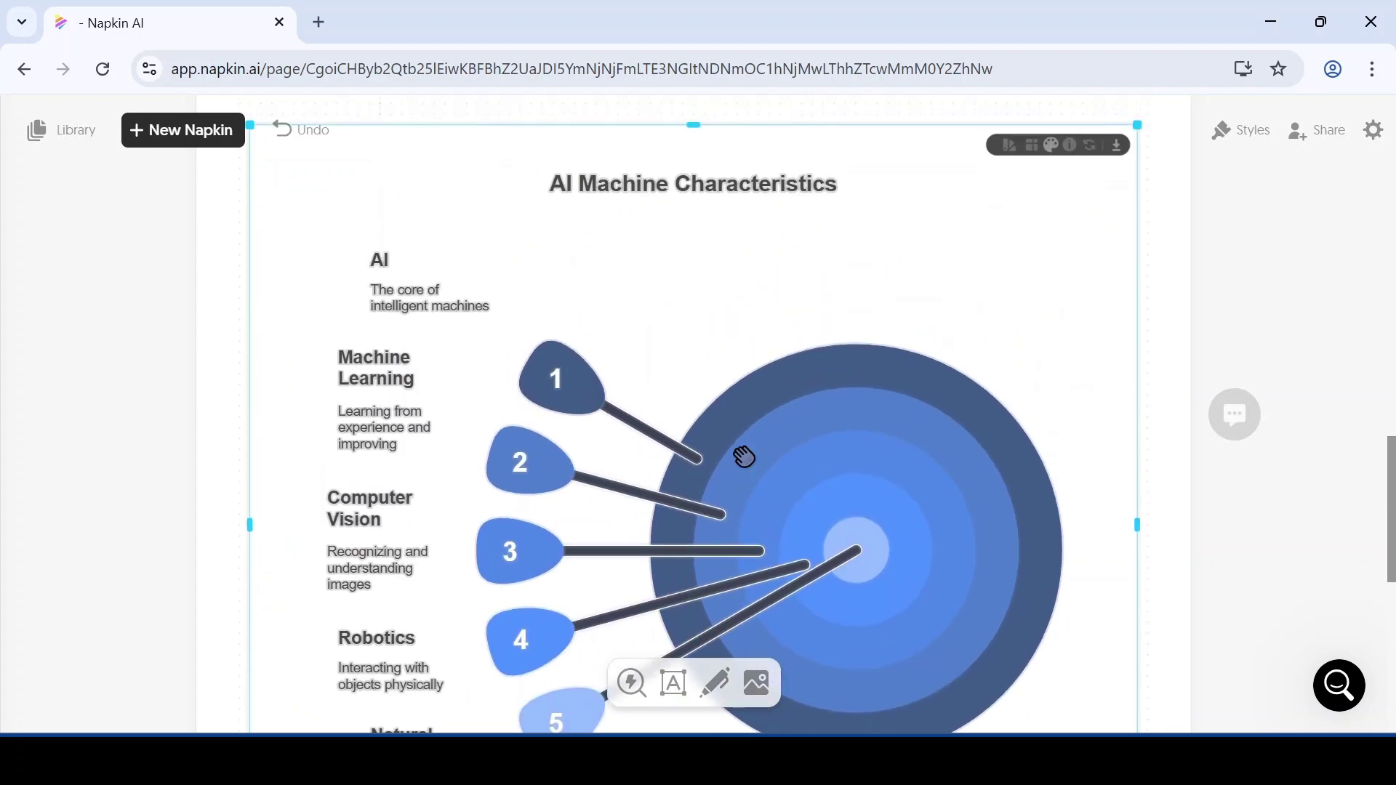
{"action": "scroll", "coordinate": [745, 457], "scroll_direction": "up", "scroll_amount": 2}
{"action": "left_click", "coordinate": [1031, 197]}
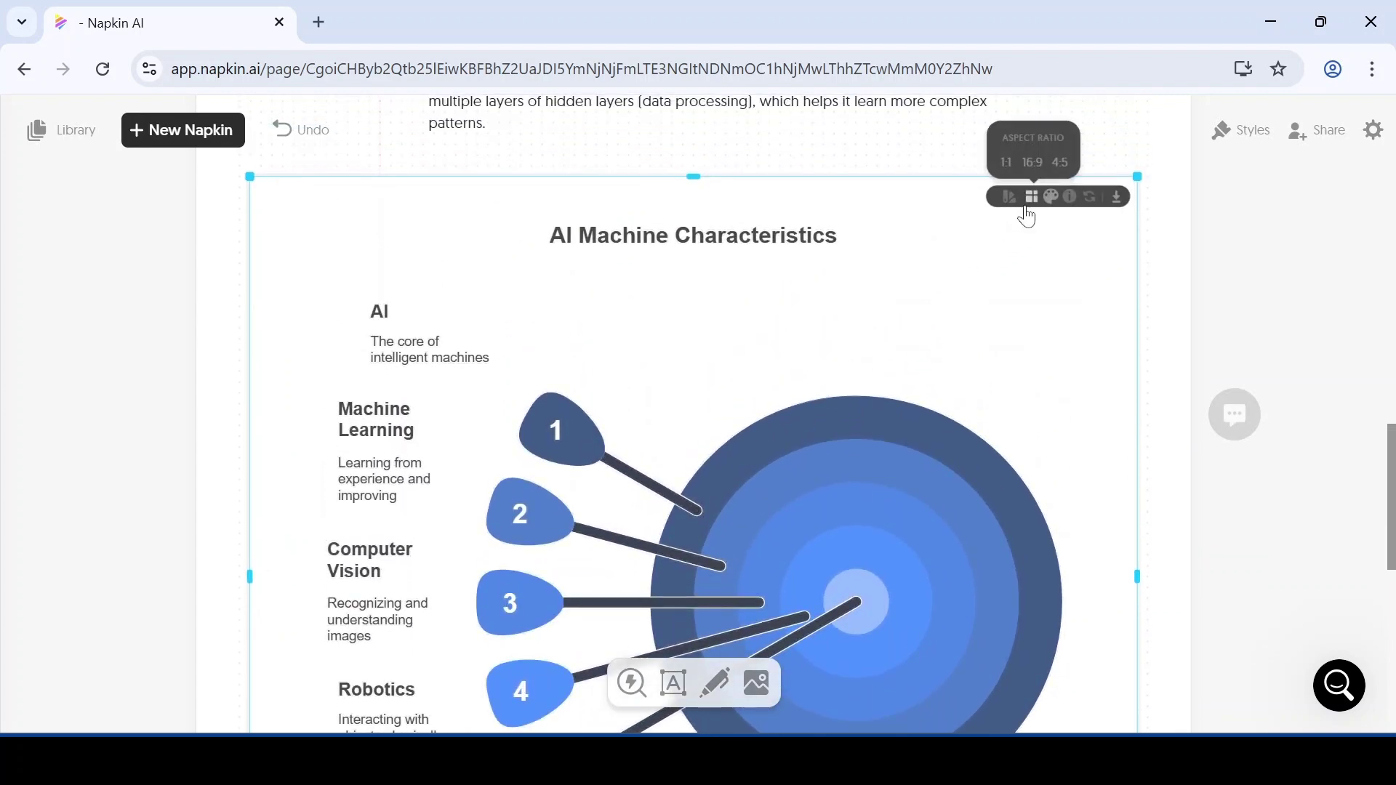
{"action": "scroll", "coordinate": [1027, 216], "scroll_direction": "up", "scroll_amount": 5}
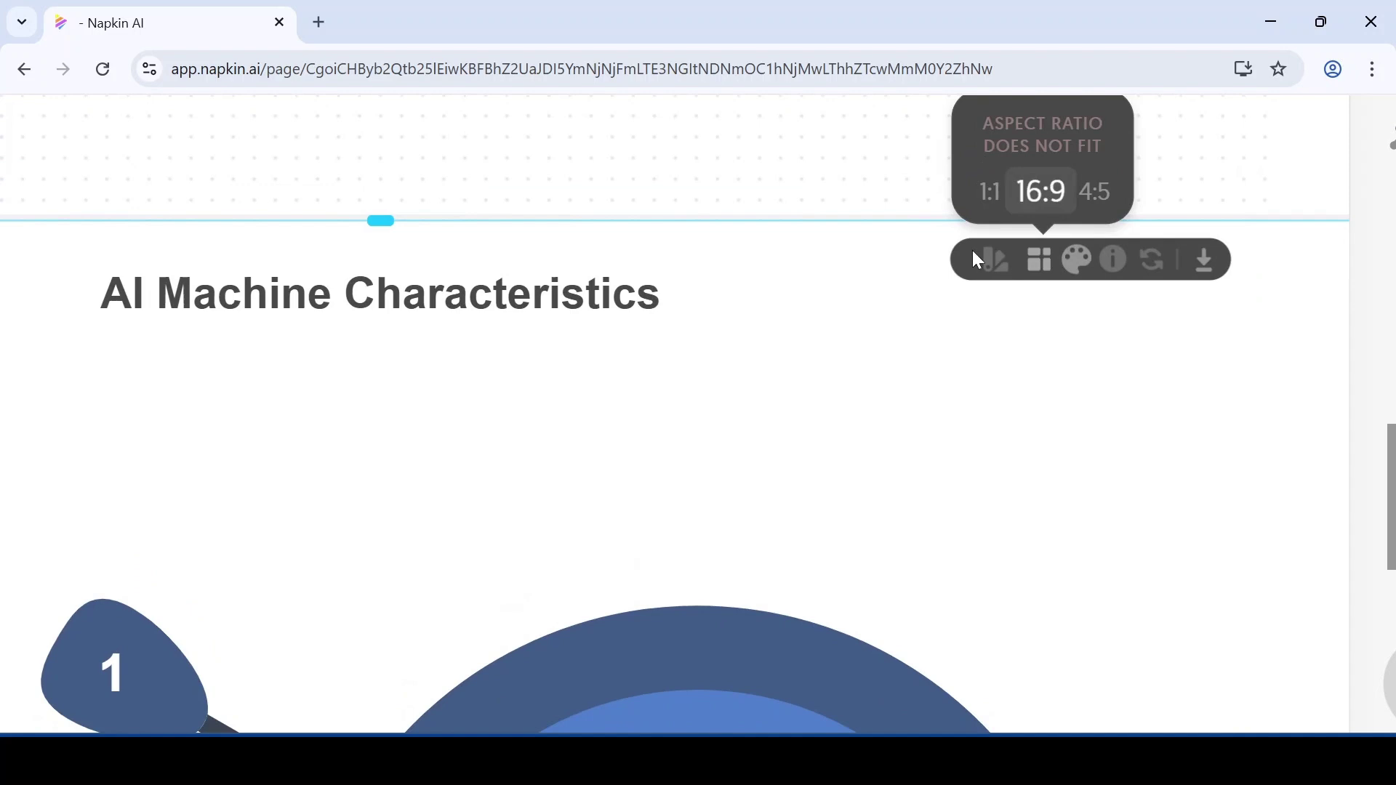
{"action": "mouse_move", "coordinate": [1098, 270]}
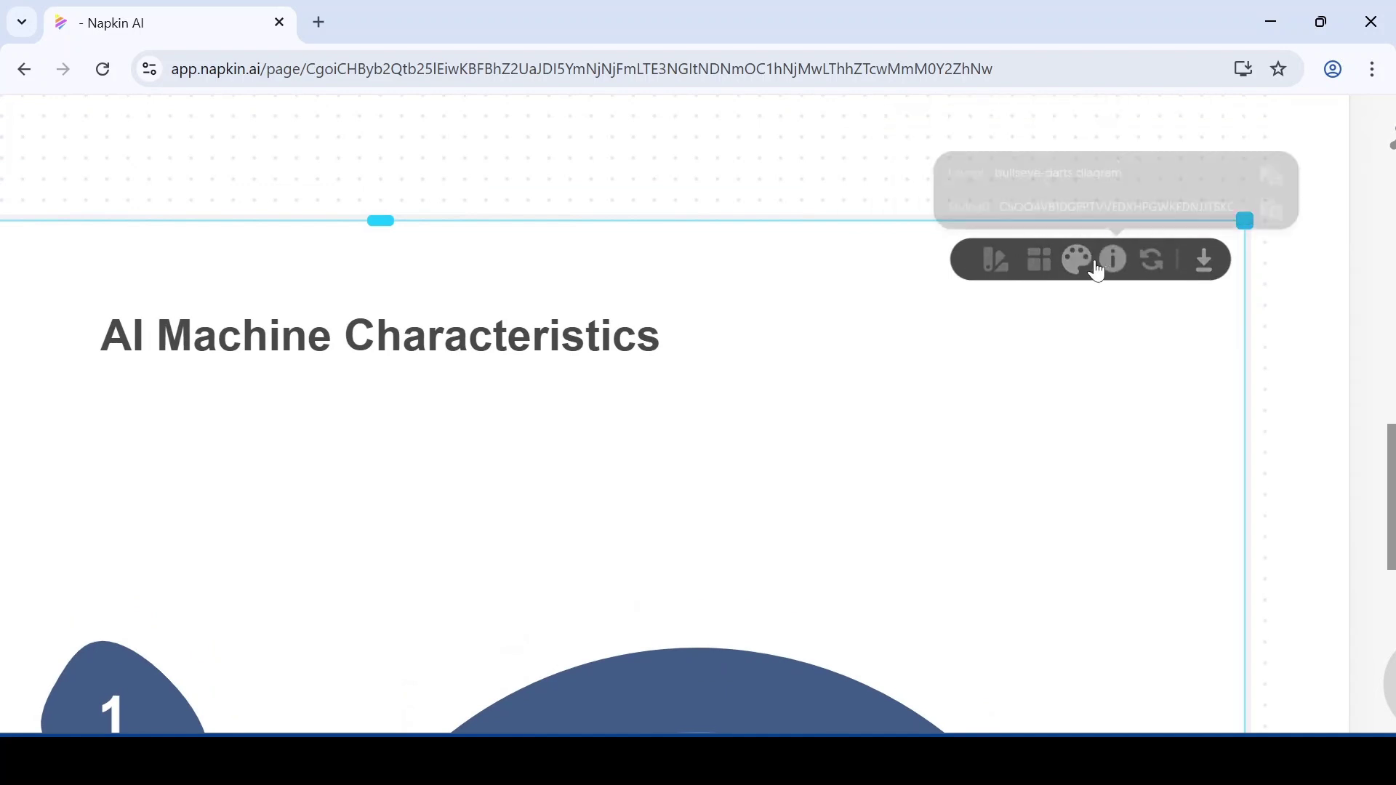
{"action": "scroll", "coordinate": [1004, 270], "scroll_direction": "down", "scroll_amount": 5}
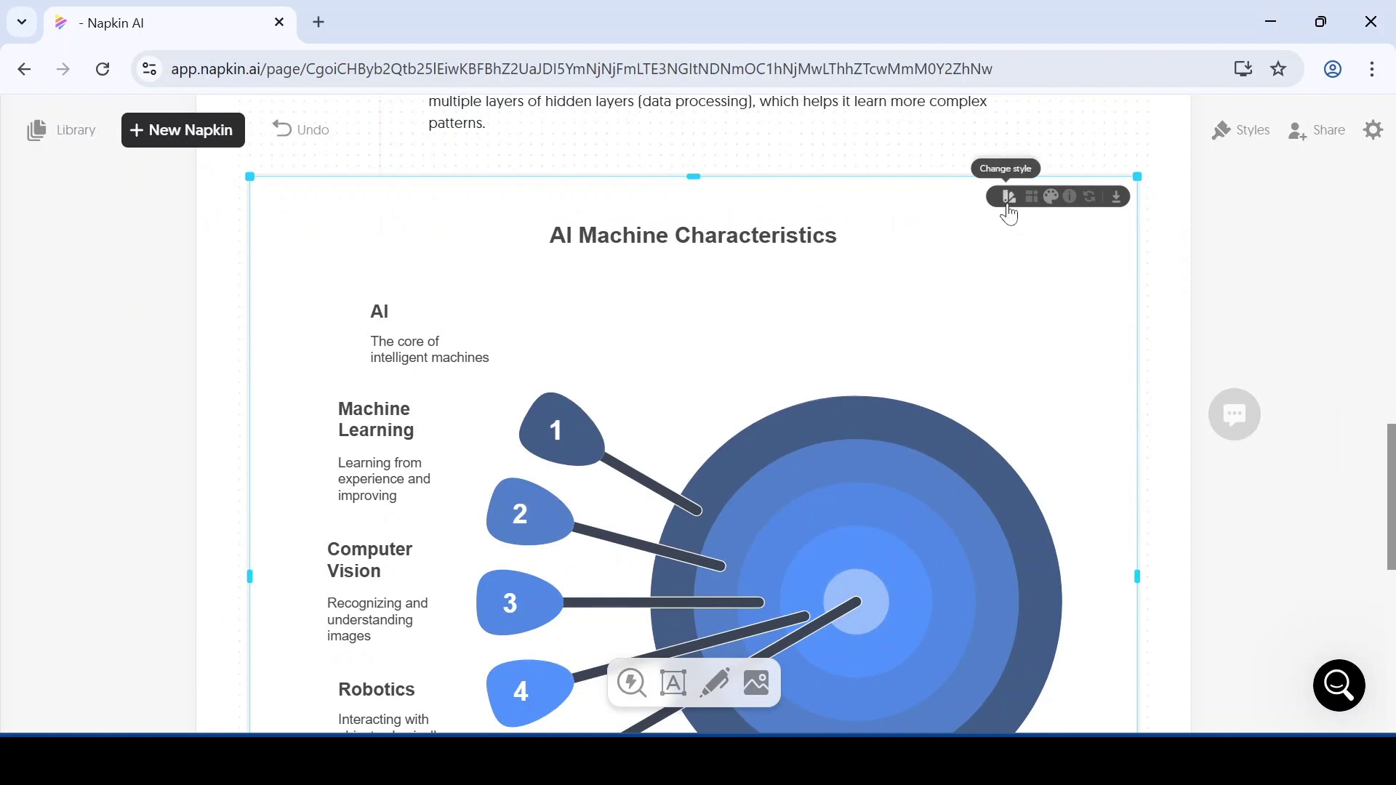
Step: Preview several alternative styles on the diagram, including Vibrant Strokes and a pastel outlined style
{"action": "left_click", "coordinate": [1010, 215]}
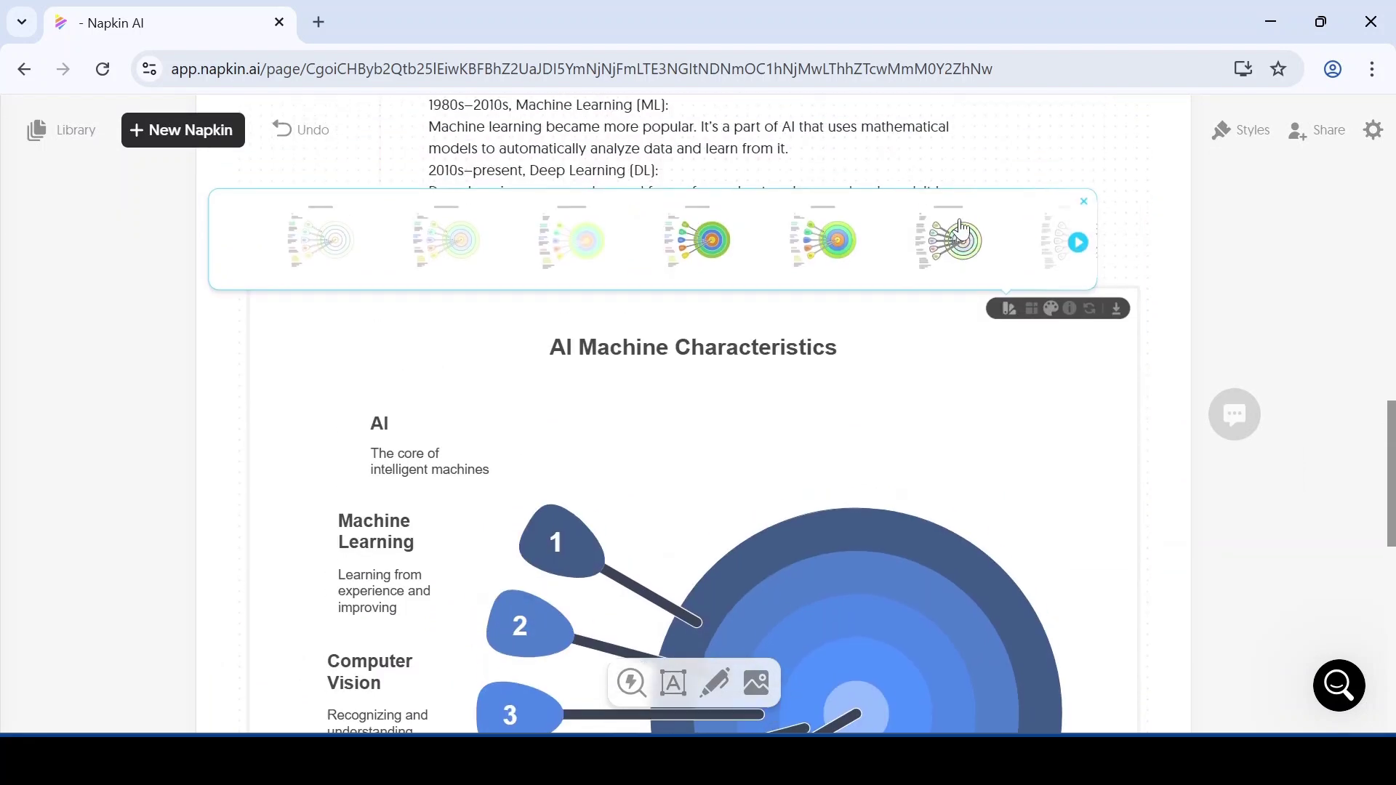
{"action": "left_click", "coordinate": [826, 240]}
{"action": "left_click", "coordinate": [341, 255]}
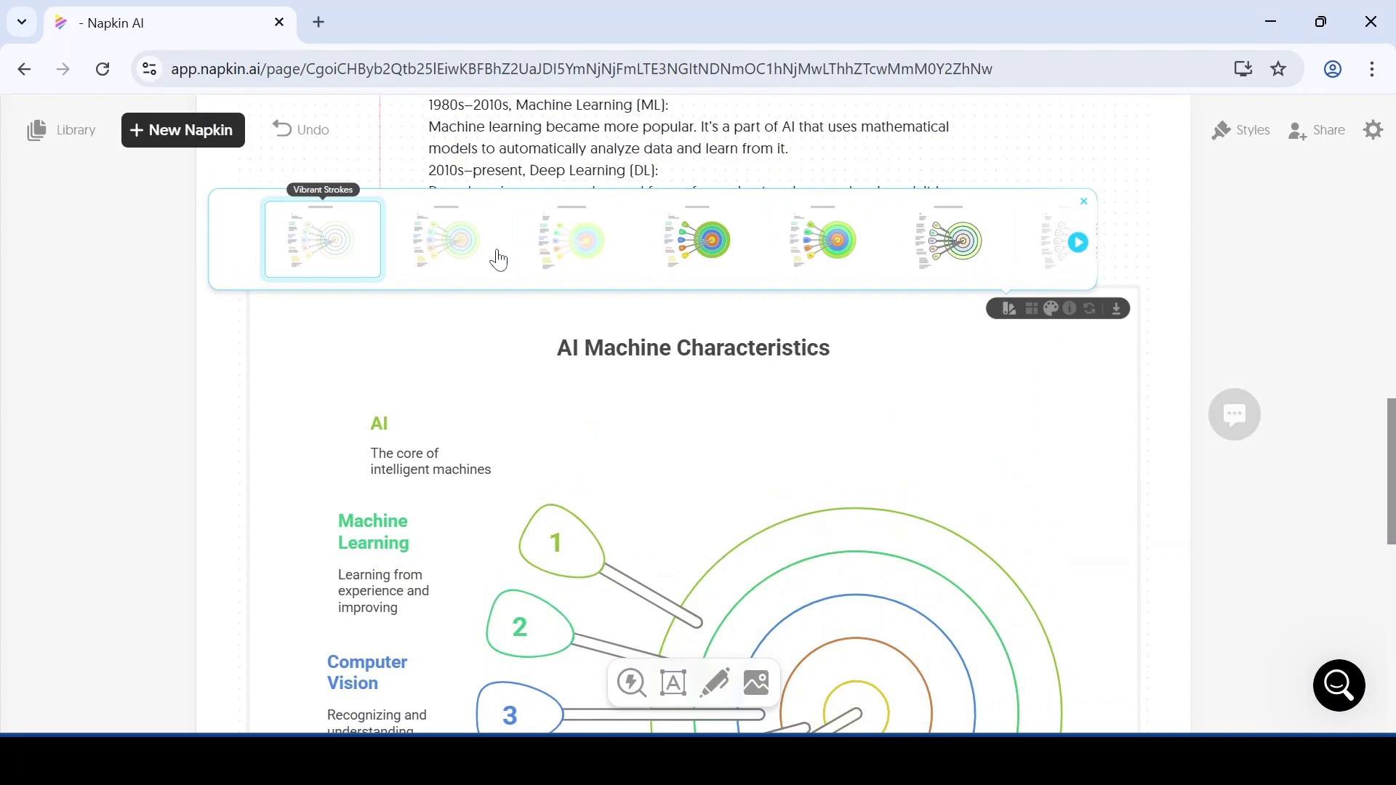
{"action": "left_click", "coordinate": [614, 259]}
{"action": "left_click", "coordinate": [694, 256]}
{"action": "left_click", "coordinate": [849, 256]}
{"action": "left_click", "coordinate": [930, 252]}
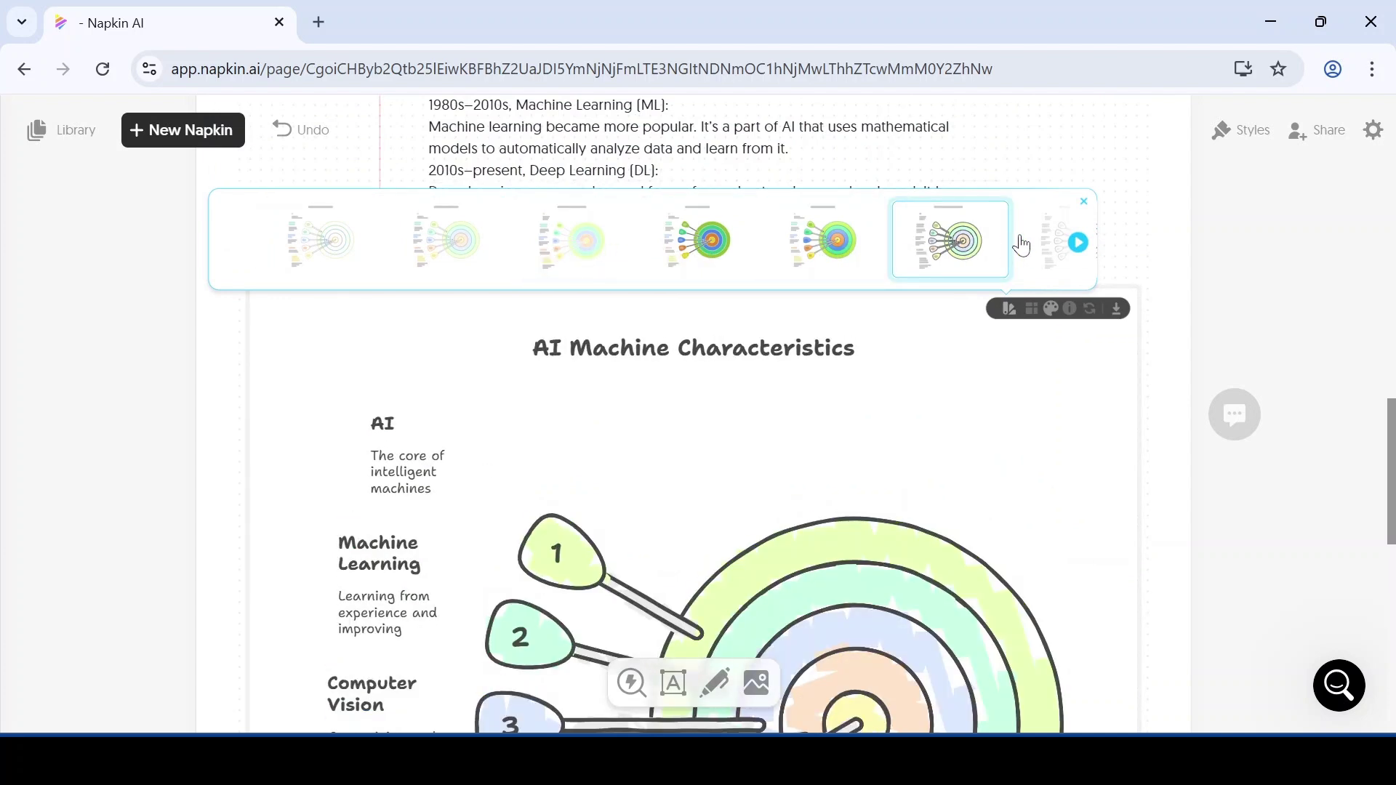
Step: Apply the Pragmatic Shades style and close the style carousel
{"action": "left_click", "coordinate": [798, 251]}
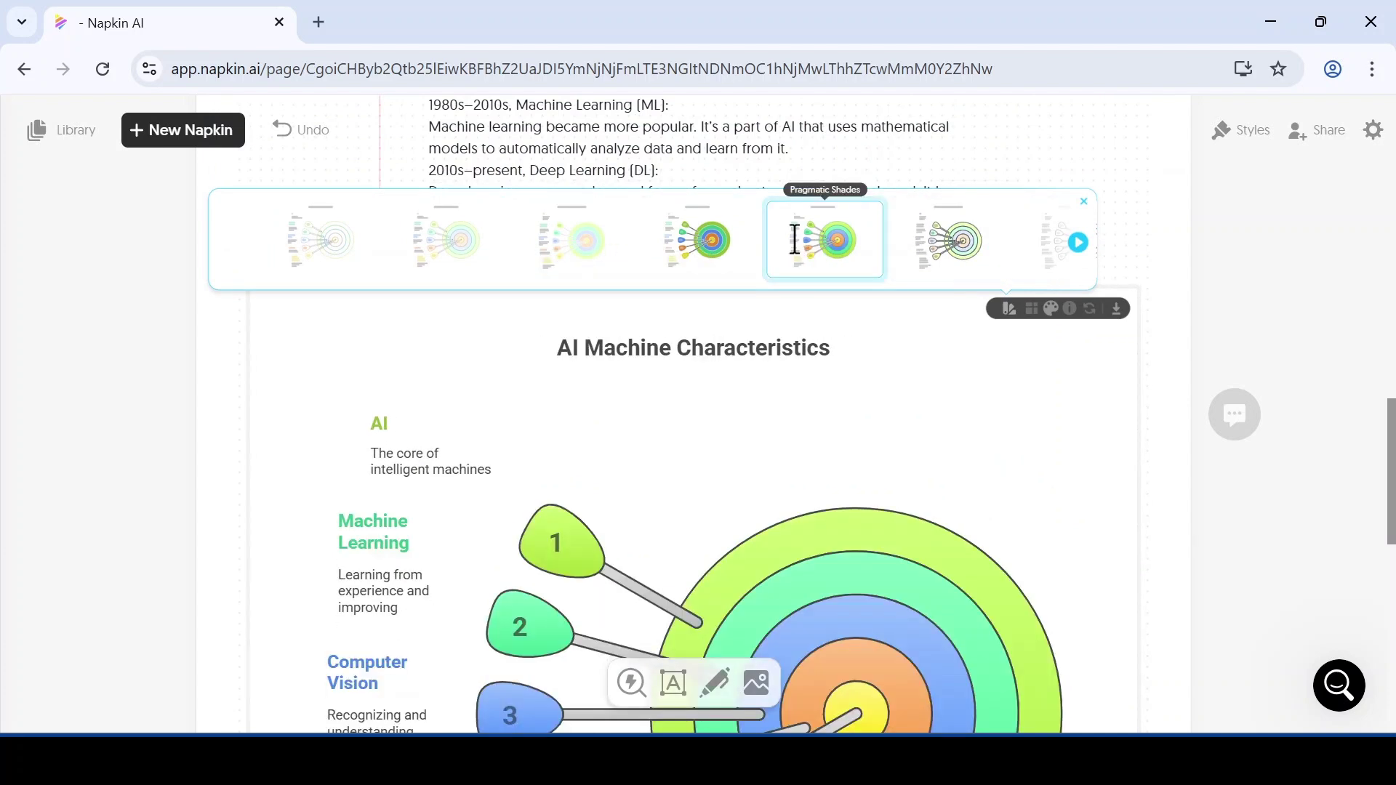
{"action": "left_click", "coordinate": [969, 378]}
{"action": "scroll", "coordinate": [970, 378], "scroll_direction": "down", "scroll_amount": 2}
{"action": "mouse_move", "coordinate": [1036, 180]}
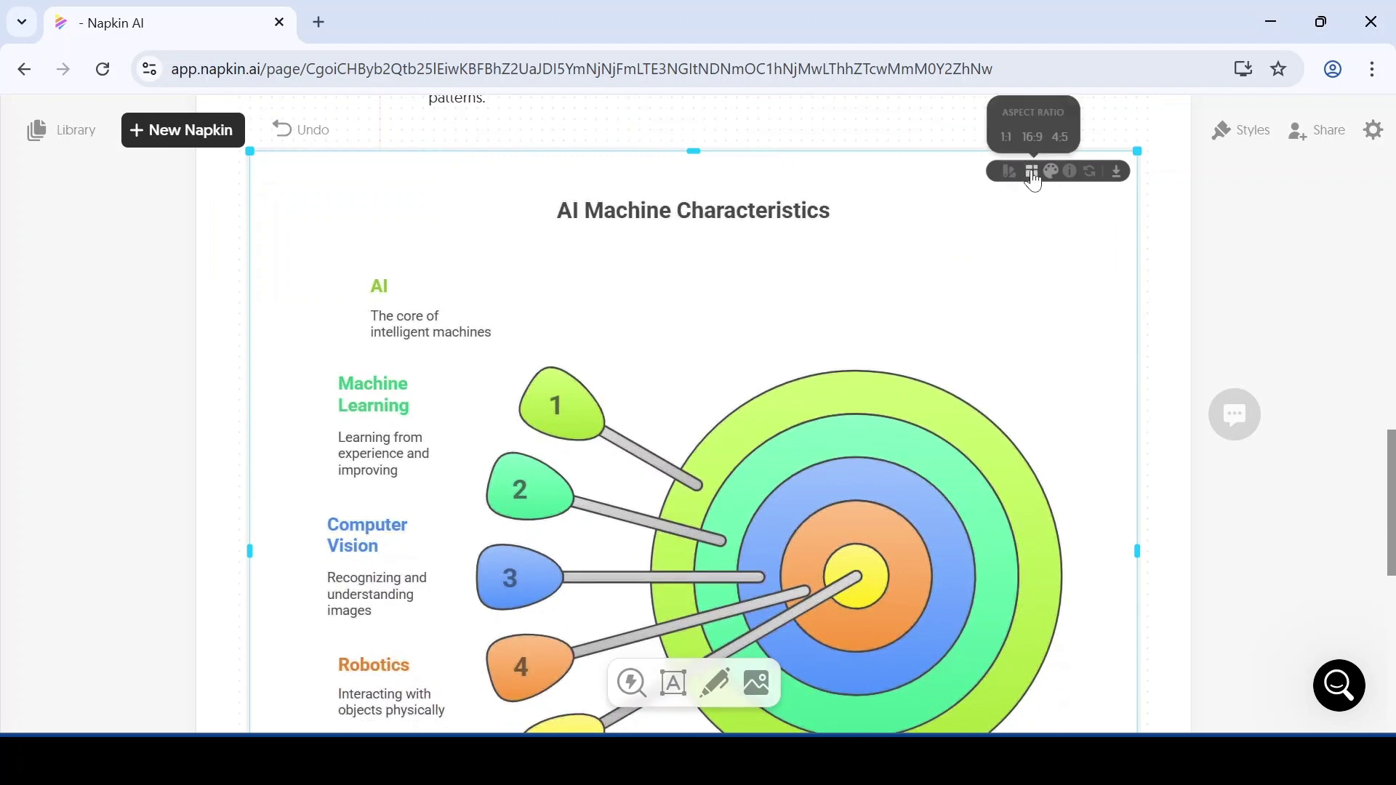
Step: Try the dart-target diagram in 1:1 and 4:5 frames, keep 16:9, and pick the green palette
{"action": "left_click", "coordinate": [1035, 138]}
{"action": "left_click", "coordinate": [1008, 139]}
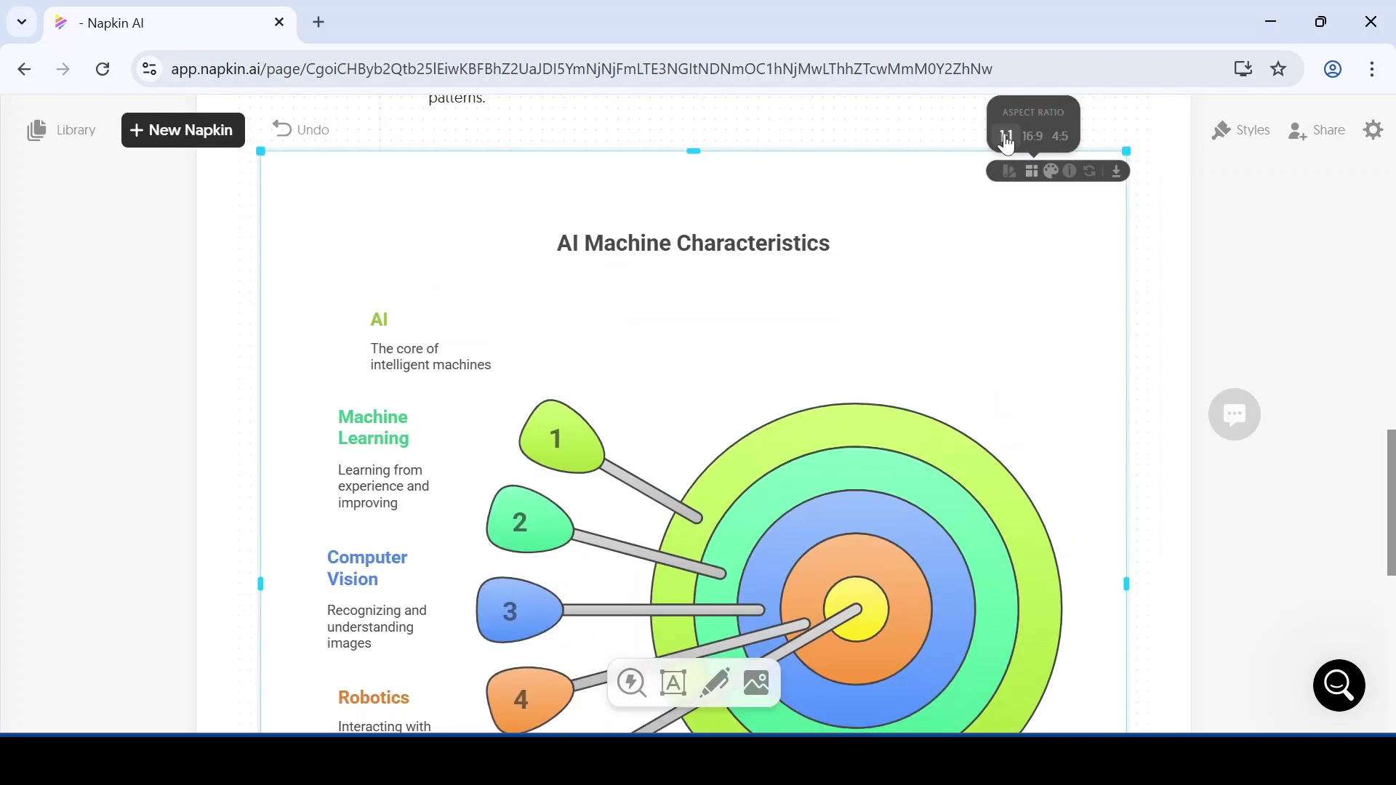
{"action": "left_click", "coordinate": [1033, 139]}
{"action": "left_click", "coordinate": [1064, 138]}
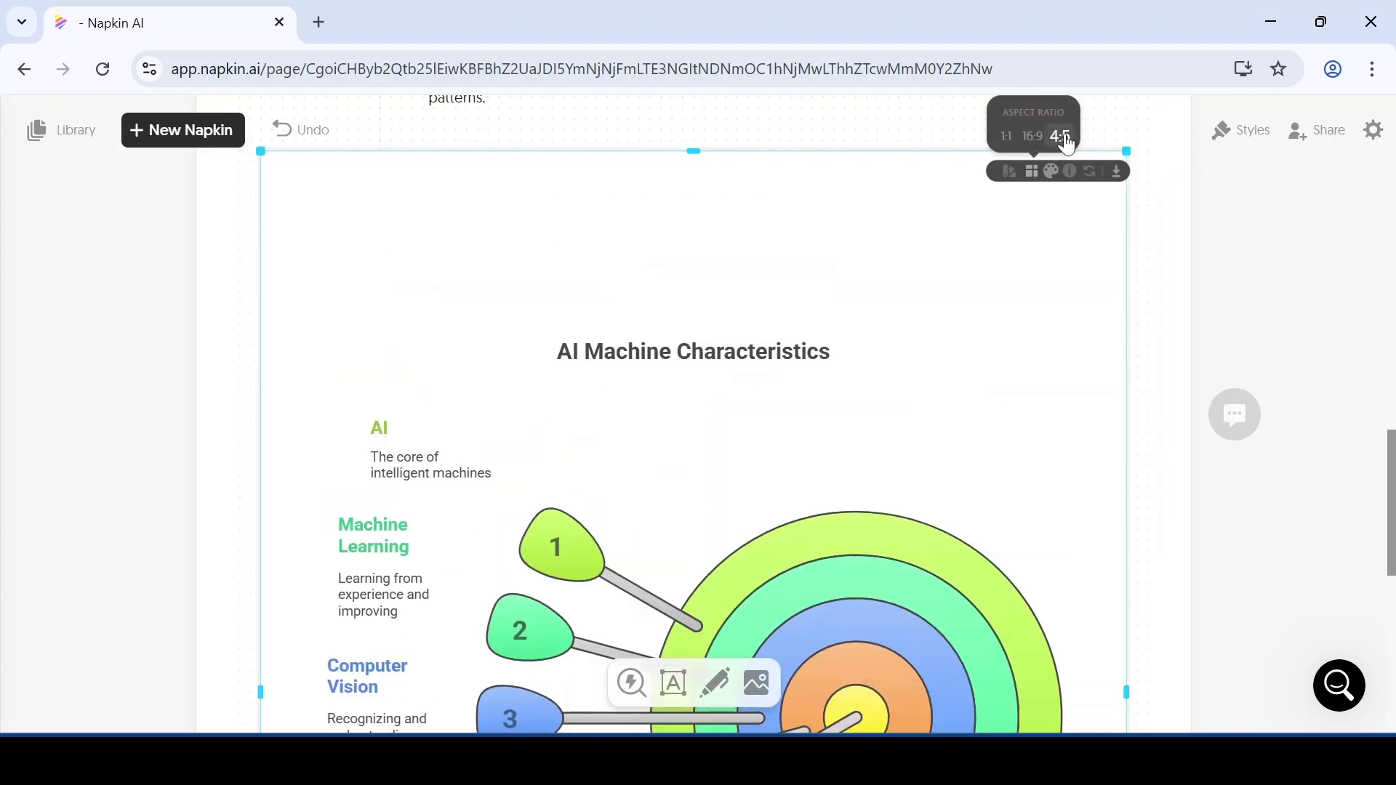
{"action": "left_click", "coordinate": [1033, 138]}
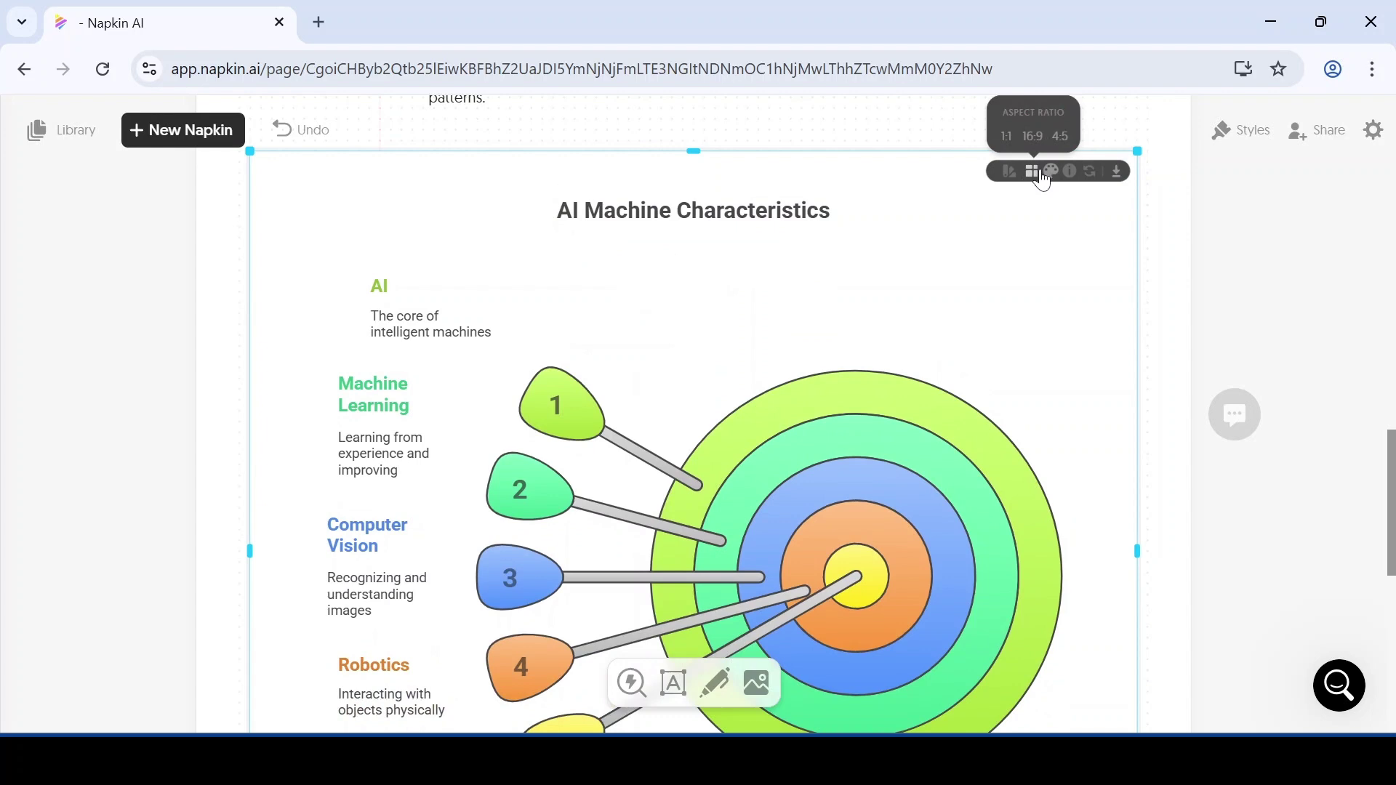
{"action": "left_click", "coordinate": [1051, 172]}
{"action": "left_click", "coordinate": [1053, 145]}
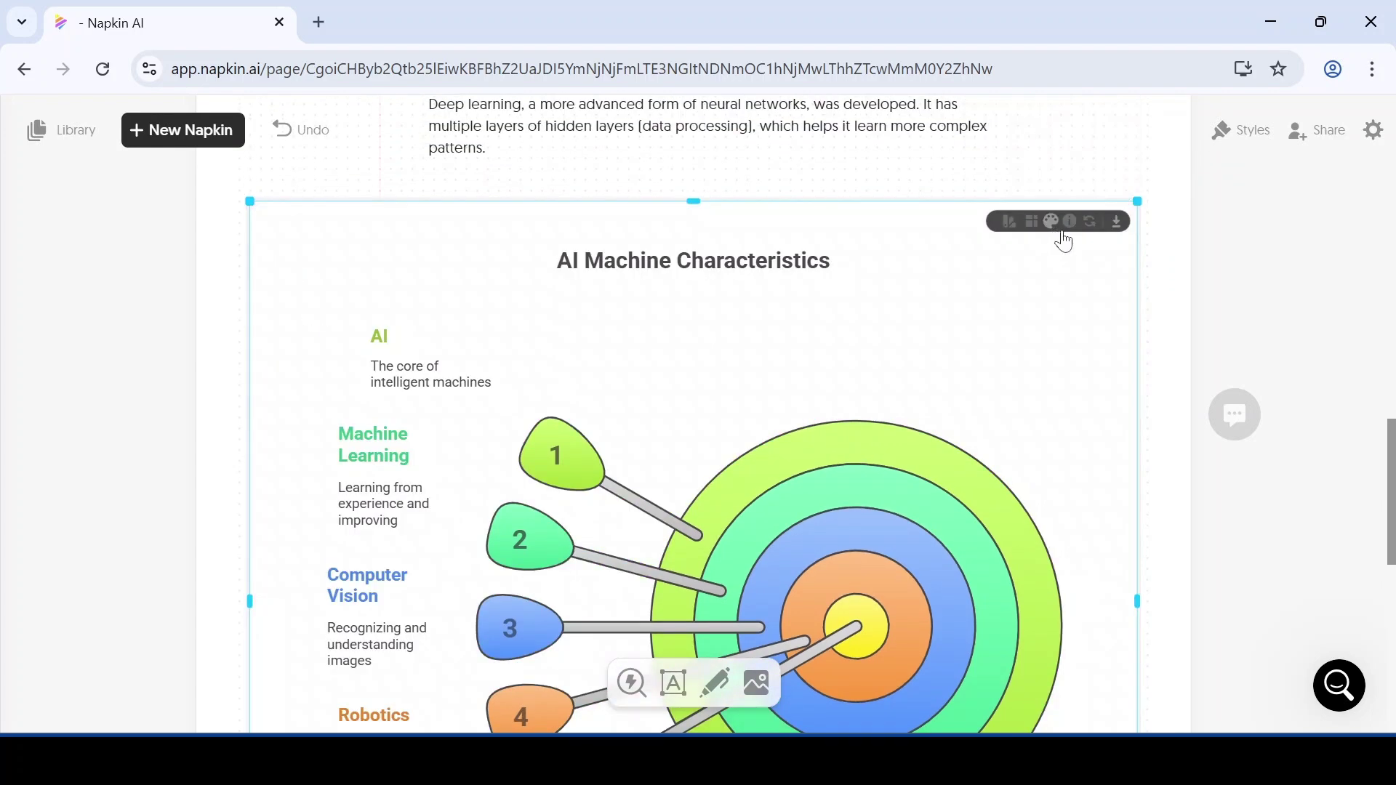
Step: Export the dart-target diagram in PNG format and download it as 'visual selection.png'
{"action": "mouse_move", "coordinate": [1072, 226]}
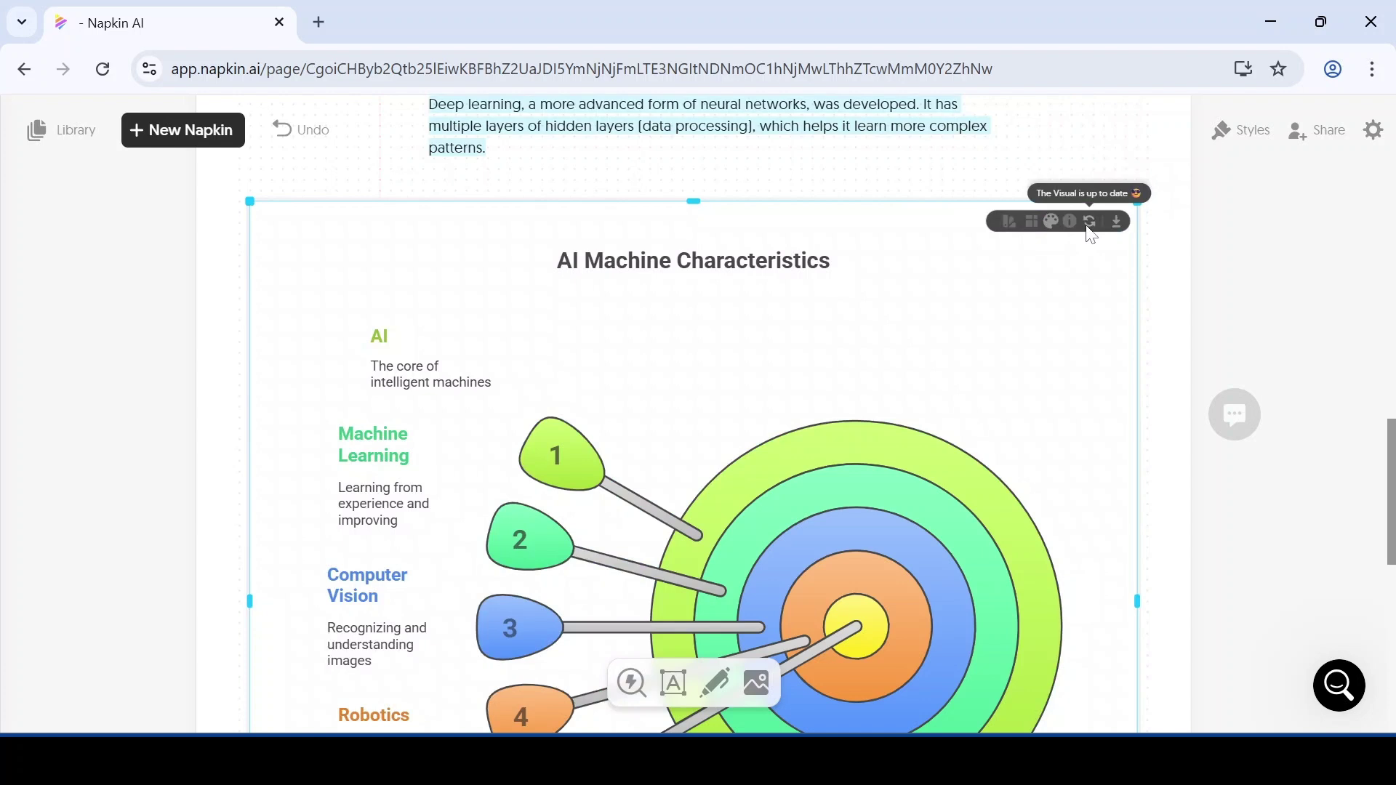
{"action": "left_click", "coordinate": [1120, 223]}
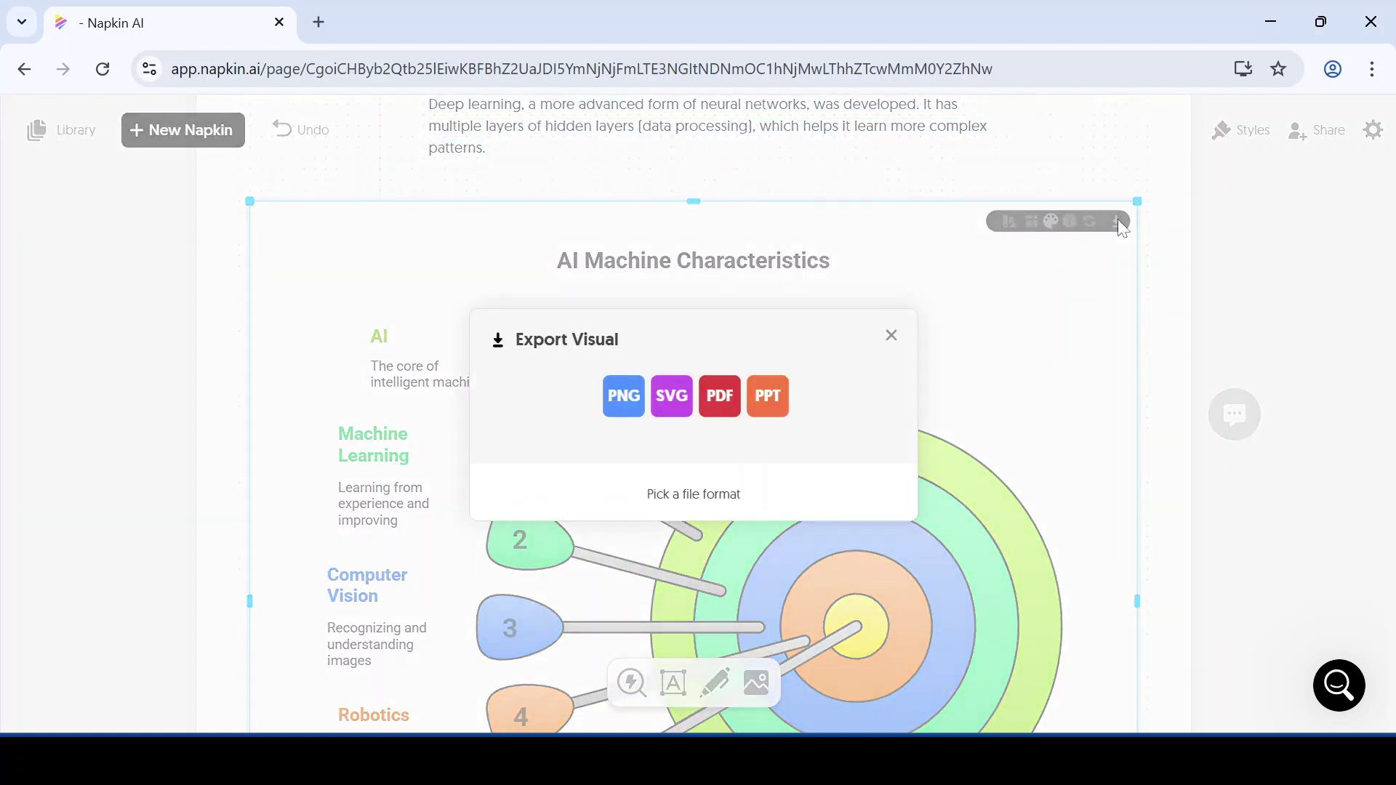
{"action": "left_click", "coordinate": [625, 399]}
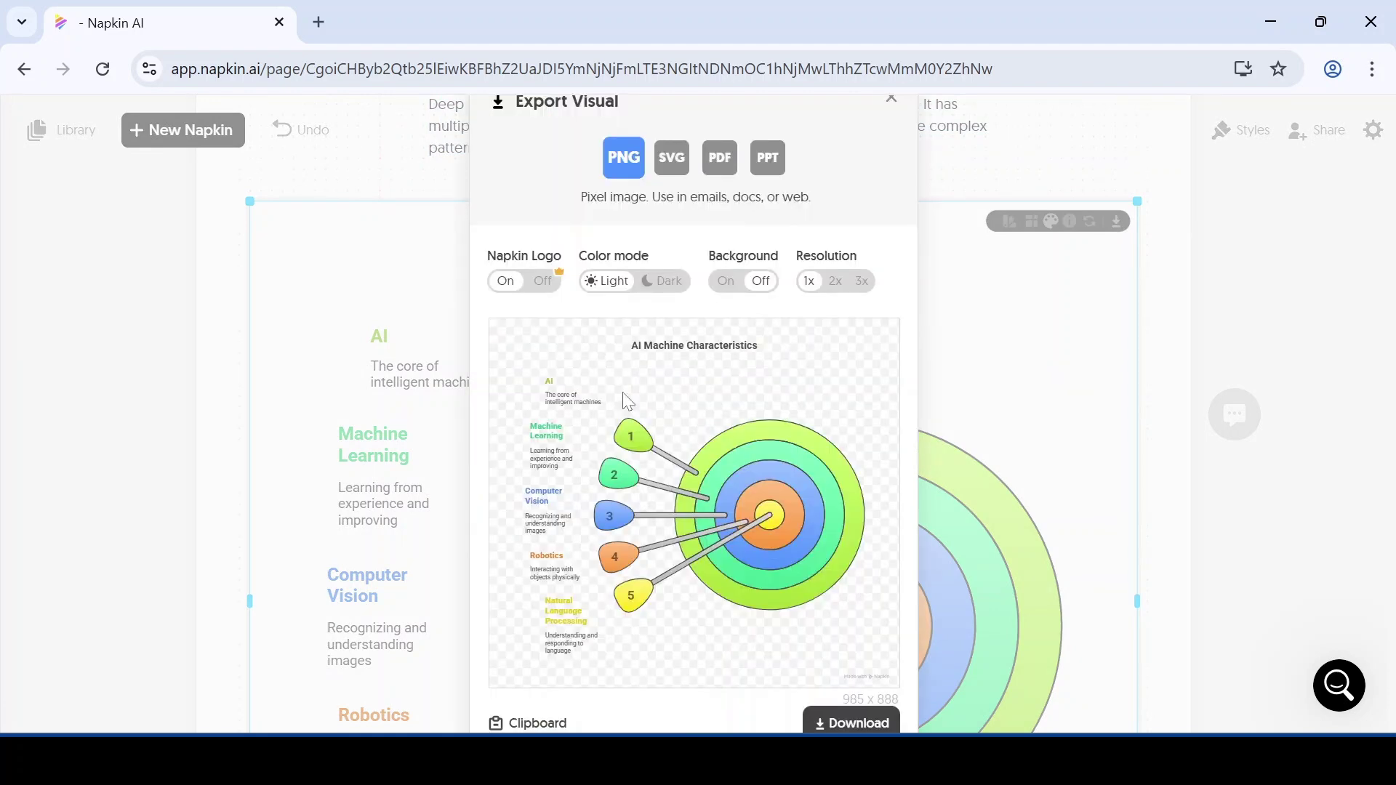
{"action": "left_click", "coordinate": [856, 724]}
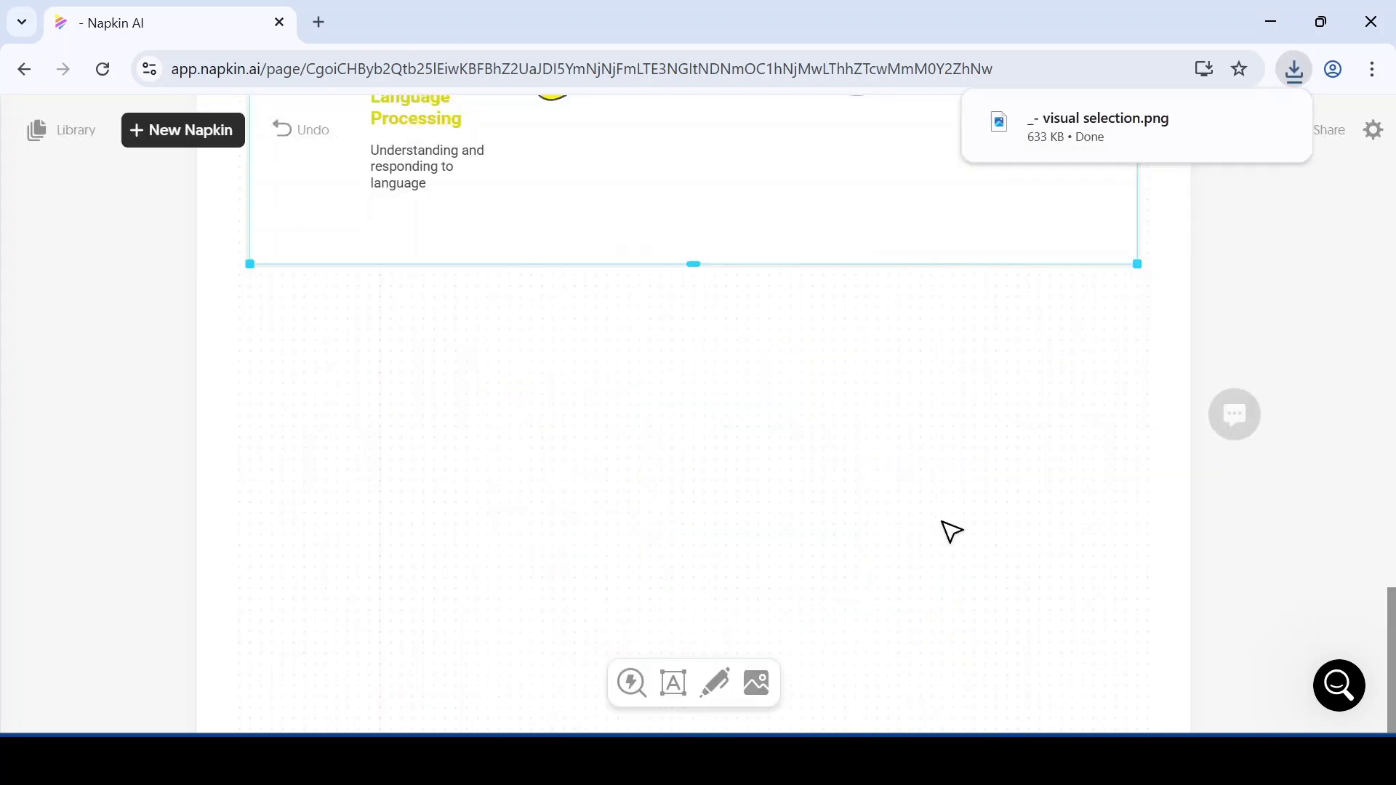
Step: Open the downloaded 'visual selection.png' in the Photos viewer
{"action": "left_click", "coordinate": [1078, 136]}
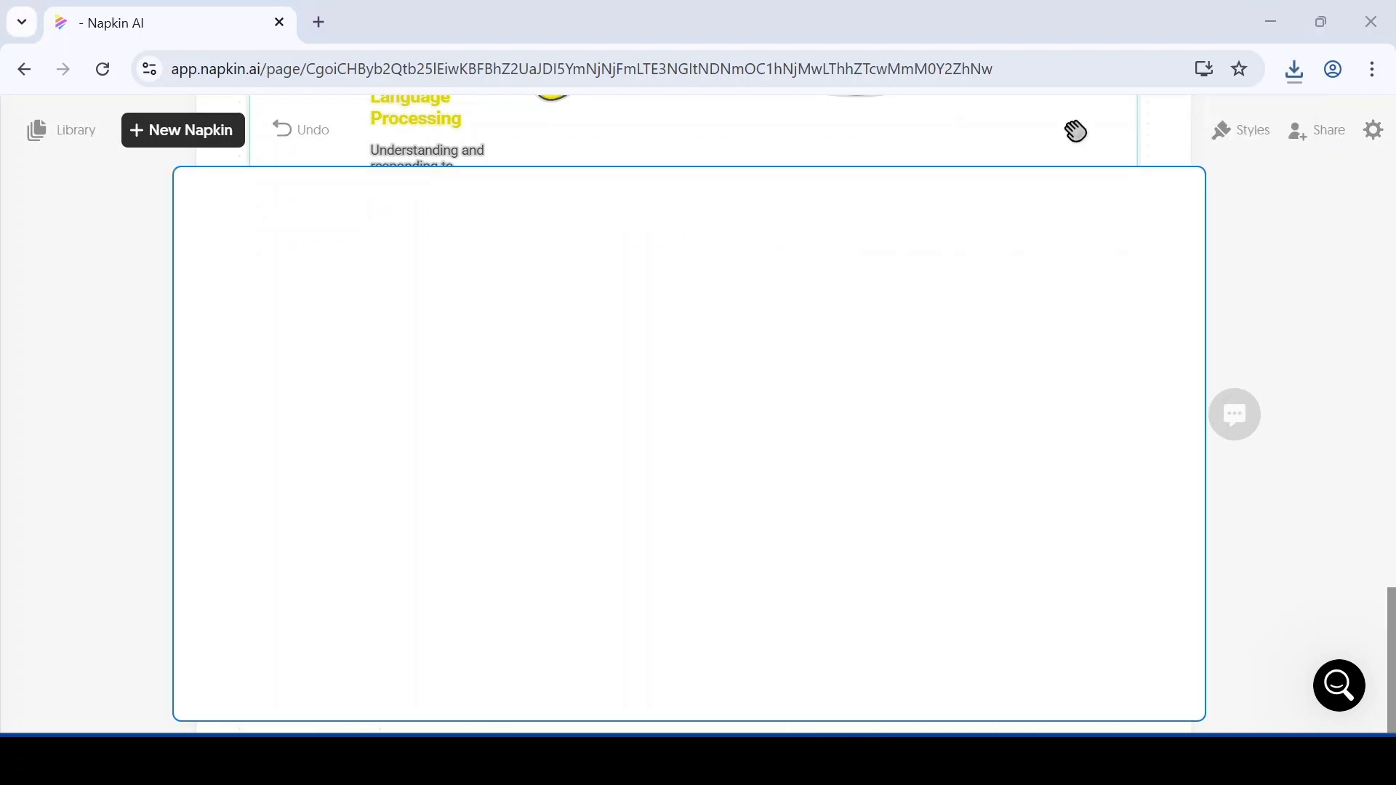